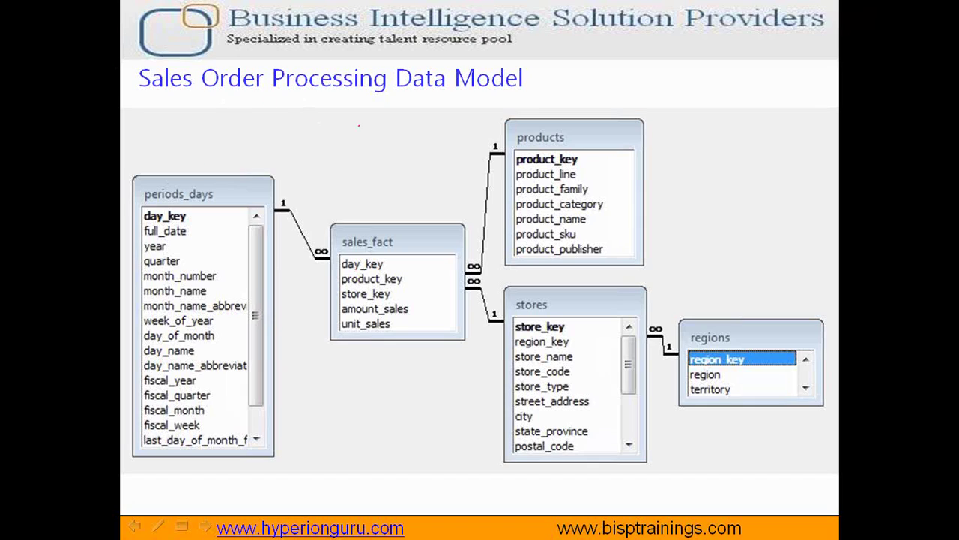
Step: Draw red arrows on the slide marking the sales_fact, periods_days, products and stores tables
left_click_drag(368, 132, 368, 212)
left_click_drag(191, 142, 190, 181)
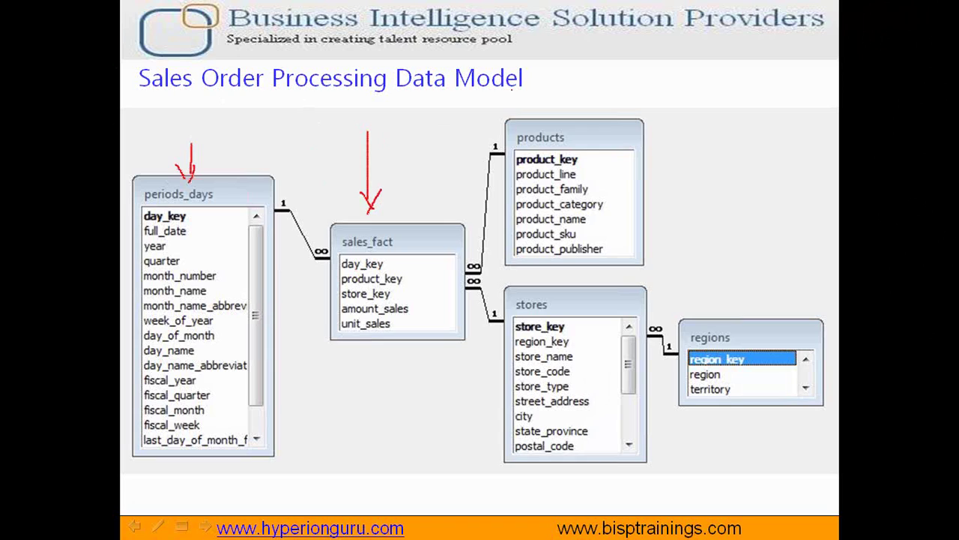
left_click_drag(515, 91, 516, 118)
left_click_drag(490, 109, 513, 120)
left_click_drag(532, 98, 523, 121)
mouse_move(492, 298)
left_mouse_down()
mouse_move(512, 299)
mouse_move(500, 312)
left_mouse_up()
Step: Back in Tableau, start a Microsoft Access connection using the Sales_Data_Mart database file
key("alt+Tab")
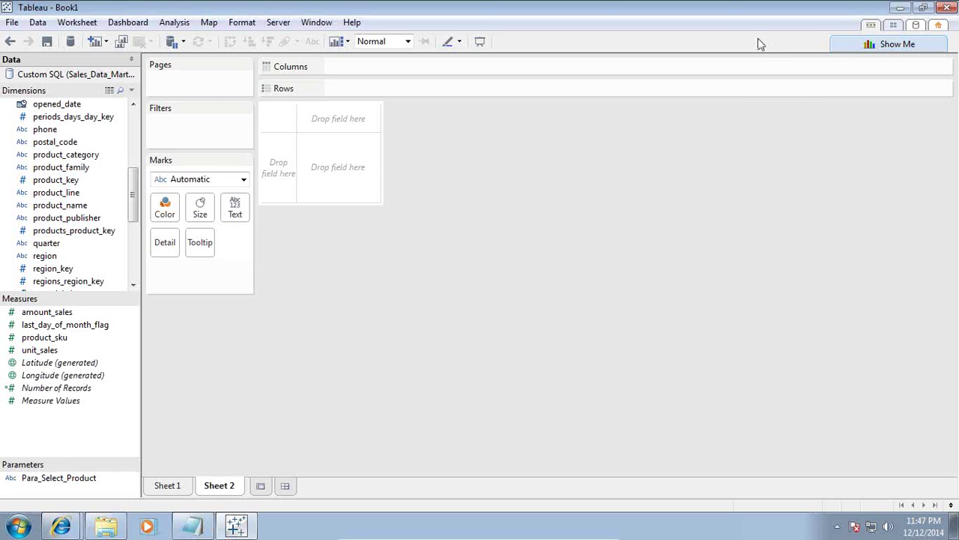
left_click(914, 27)
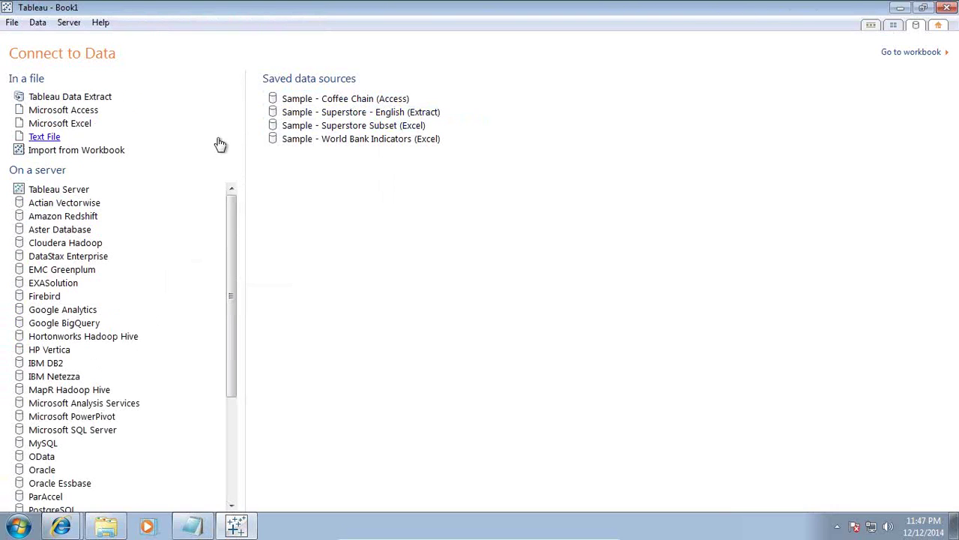
left_click(69, 110)
left_click(410, 174)
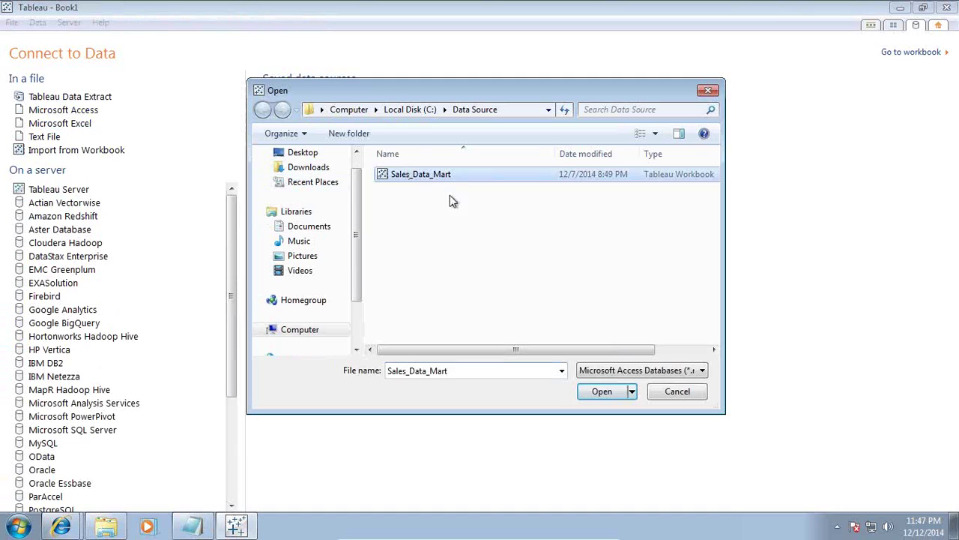
Step: Open Sales_Data_Mart, use sales_fact as the base table with Multiple Tables, and join stores
left_click(602, 396)
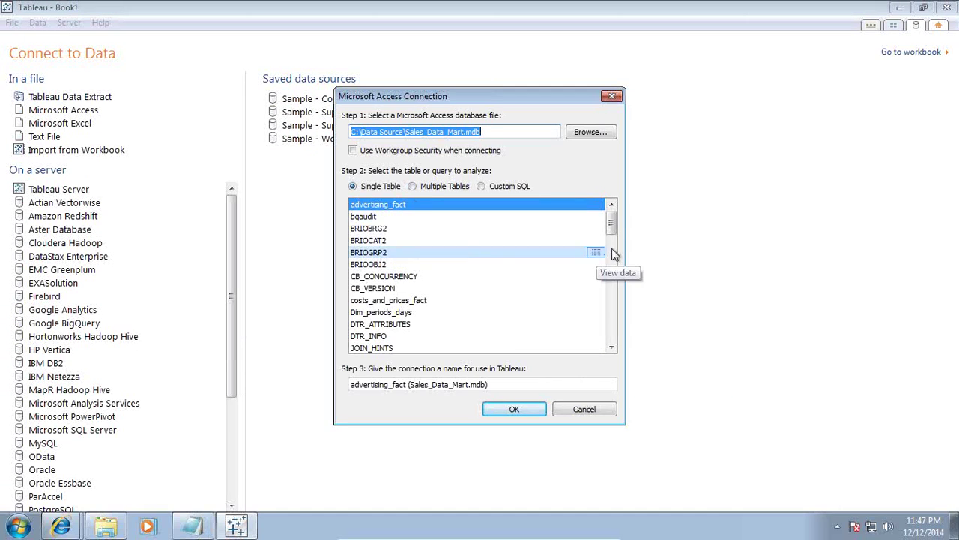
left_click_drag(613, 225, 613, 321)
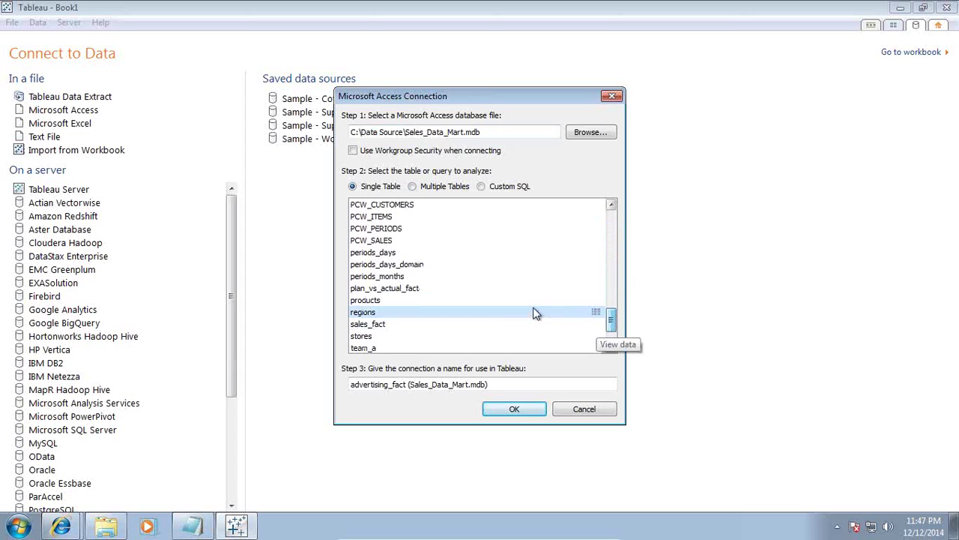
left_click(386, 324)
left_click(413, 186)
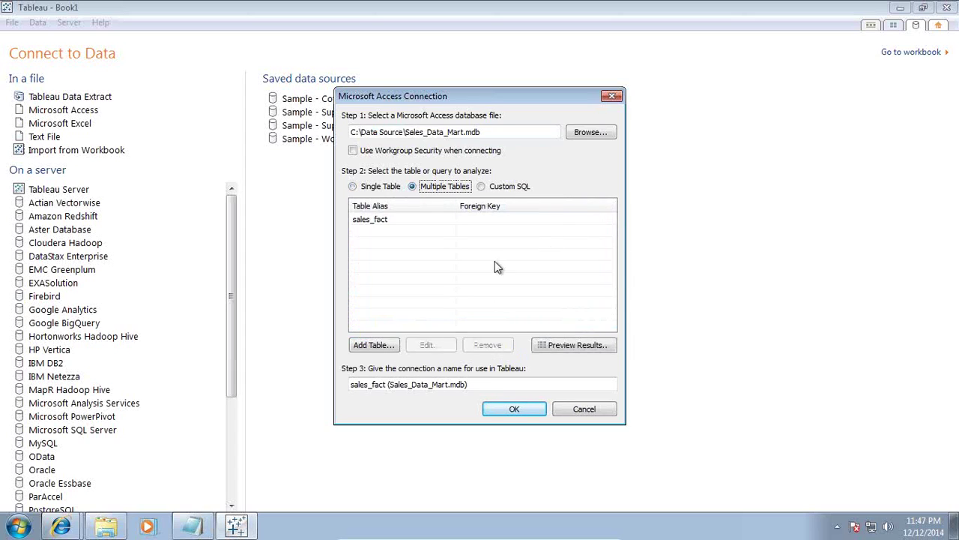
left_click(373, 345)
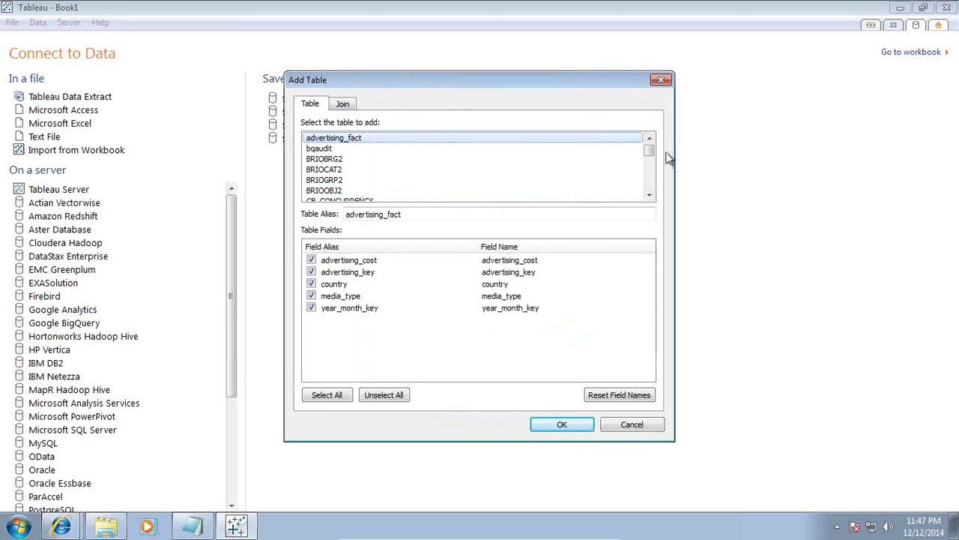
scroll(669, 158, "down", 10)
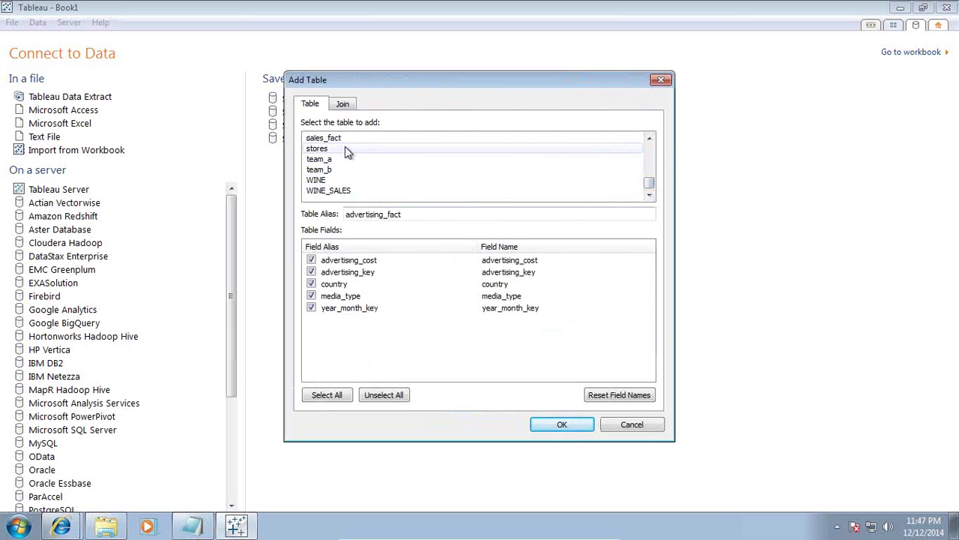
left_click(345, 148)
left_click(568, 423)
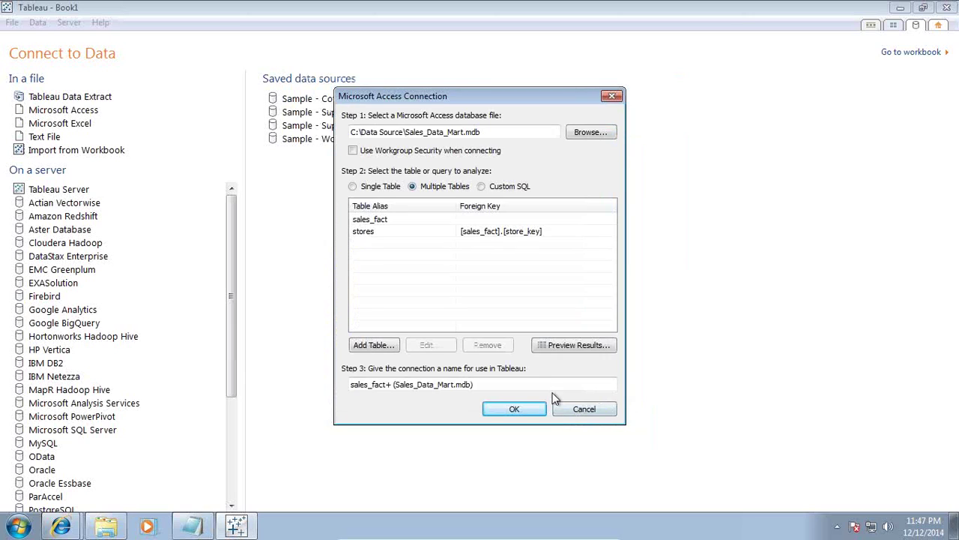
Step: Add the regions table to the join
left_click(373, 345)
scroll(651, 190, "down", 10)
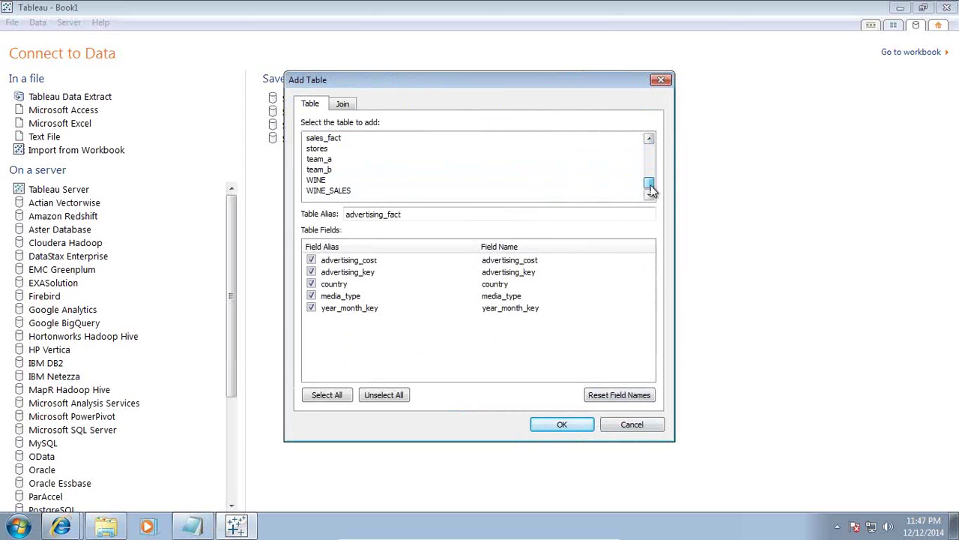
left_click(649, 138)
left_click(649, 138)
left_click(650, 138)
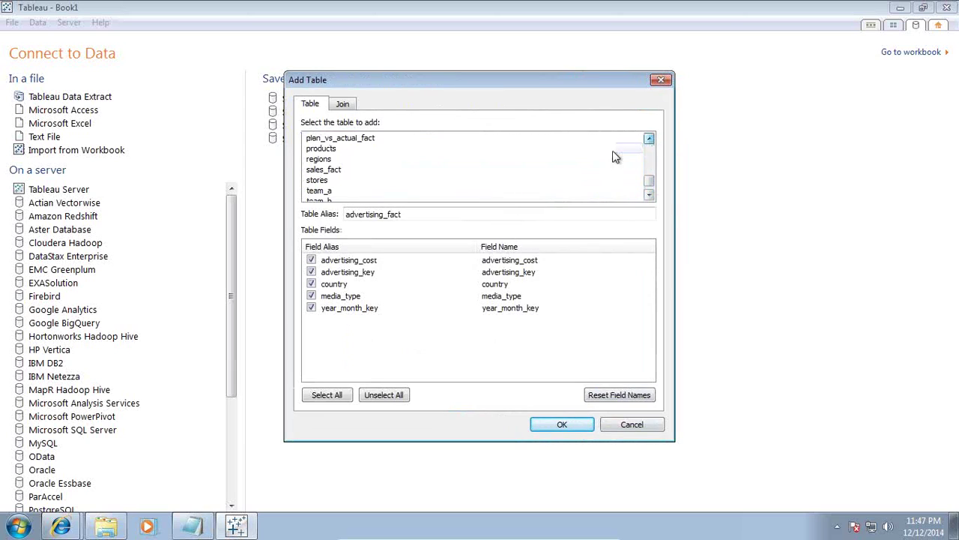
left_click(334, 159)
left_click(568, 425)
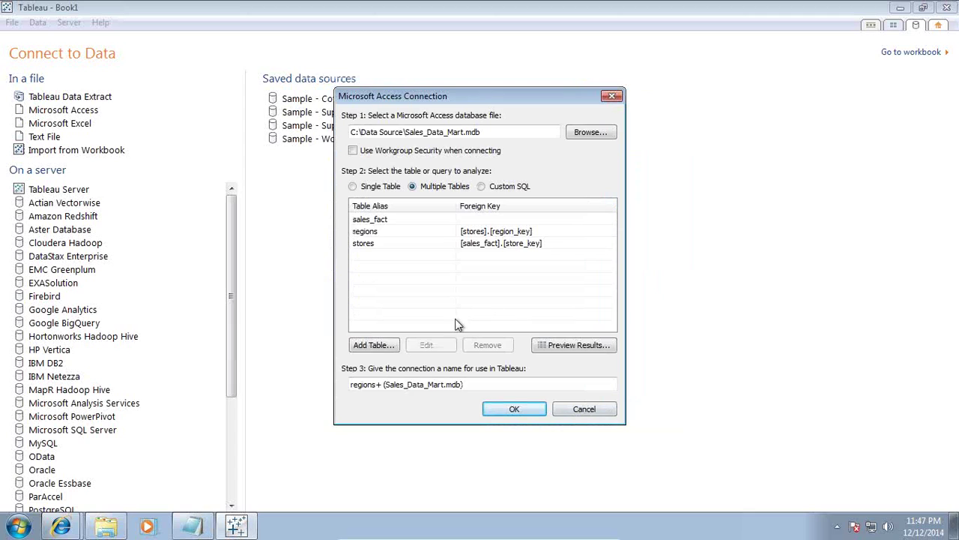
Step: Add the periods_days table to the join
left_click(381, 346)
scroll(649, 196, "down", 10)
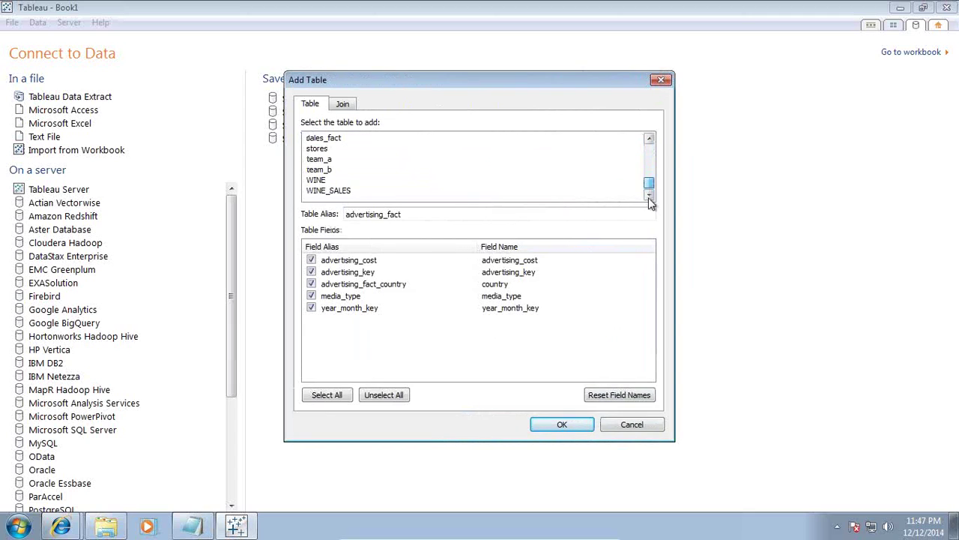
left_click(649, 138)
left_click(649, 138)
left_click(649, 138)
left_click(649, 138)
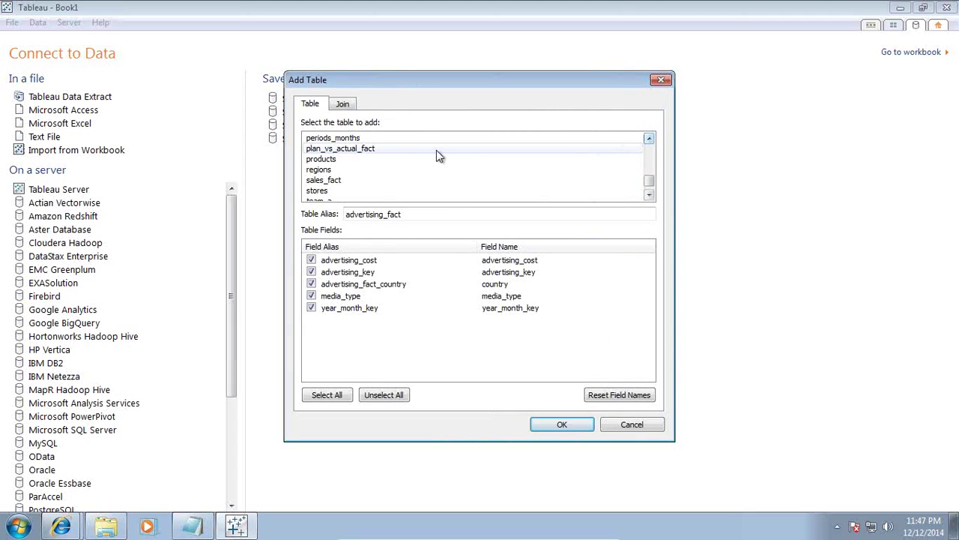
left_click(650, 138)
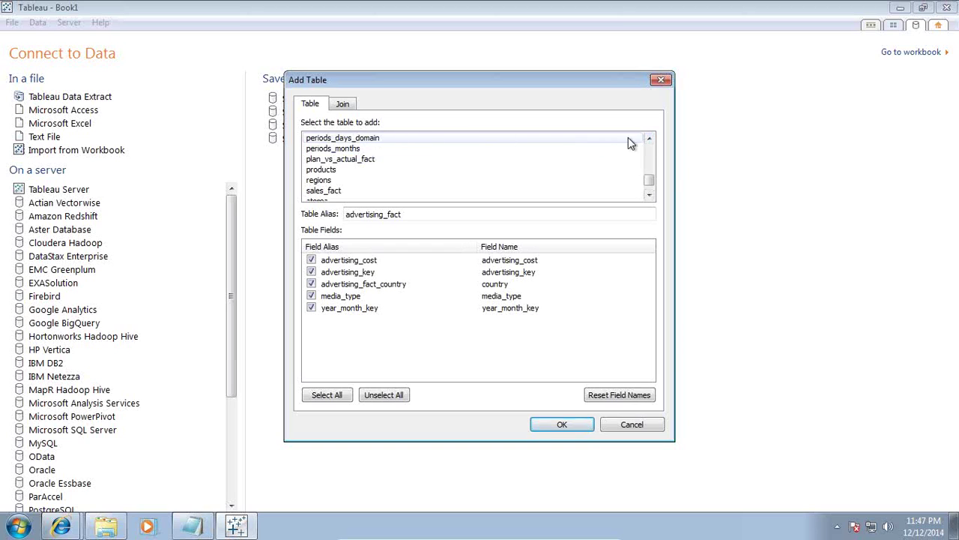
left_click(649, 138)
left_click(649, 138)
left_click(442, 149)
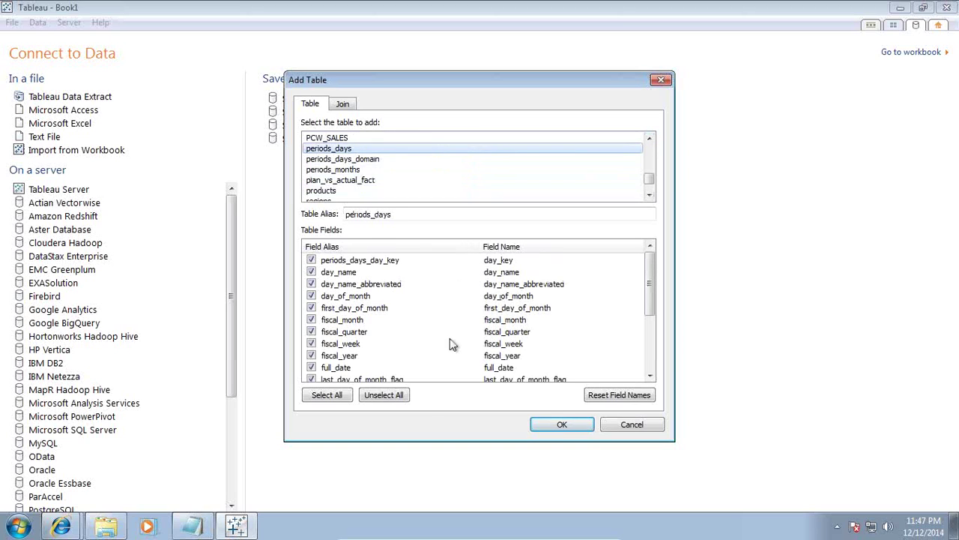
left_click(566, 425)
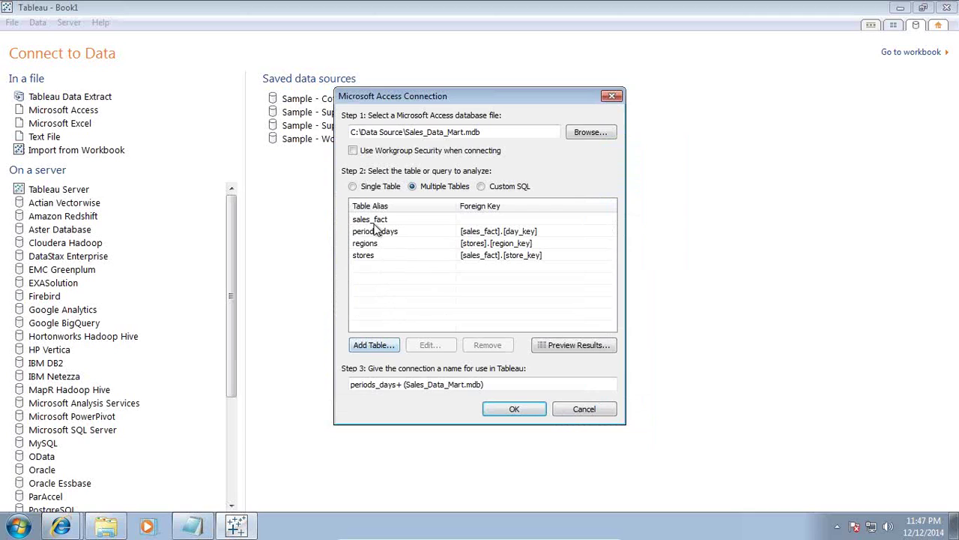
Step: Add the products table to the join
left_click(373, 345)
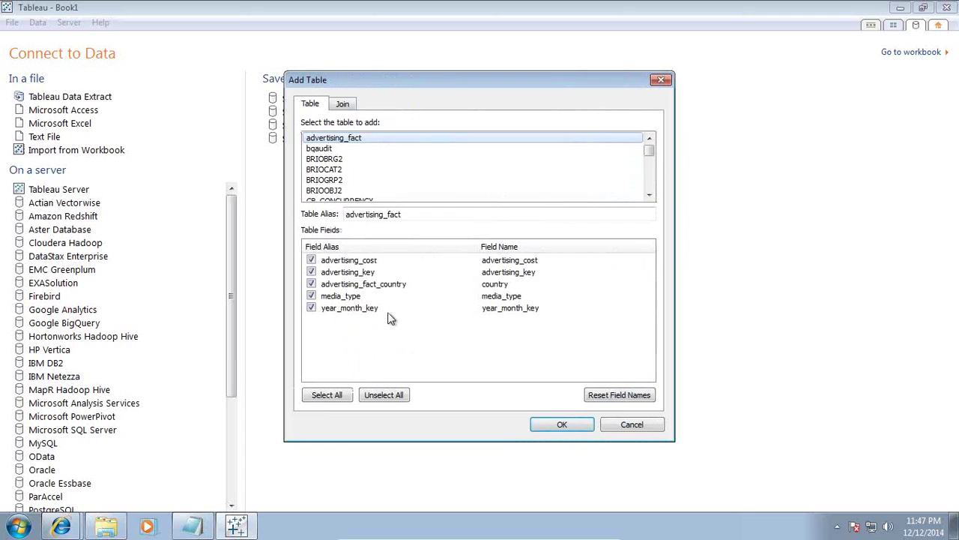
left_click_drag(649, 150, 649, 189)
left_click(649, 140)
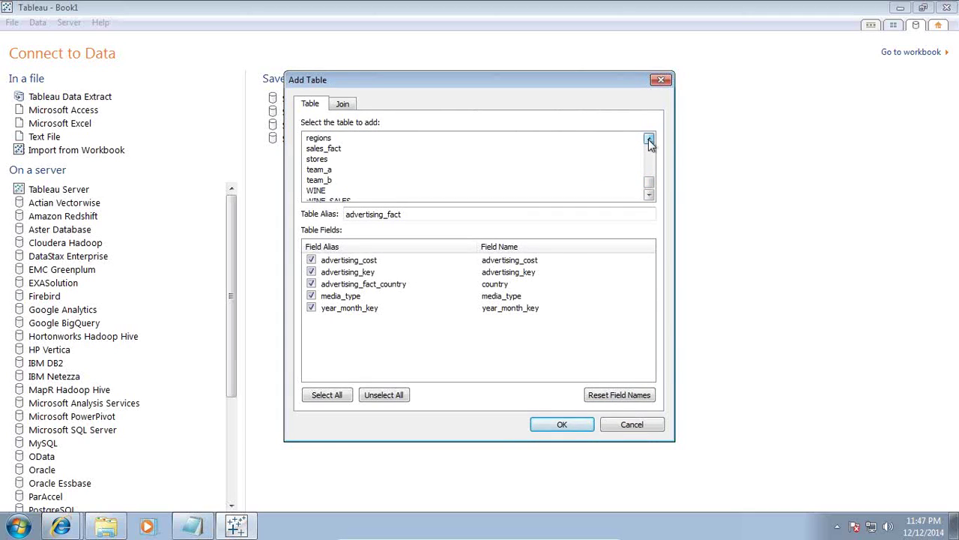
left_click(649, 139)
left_click(650, 139)
left_click(329, 148)
left_click(577, 424)
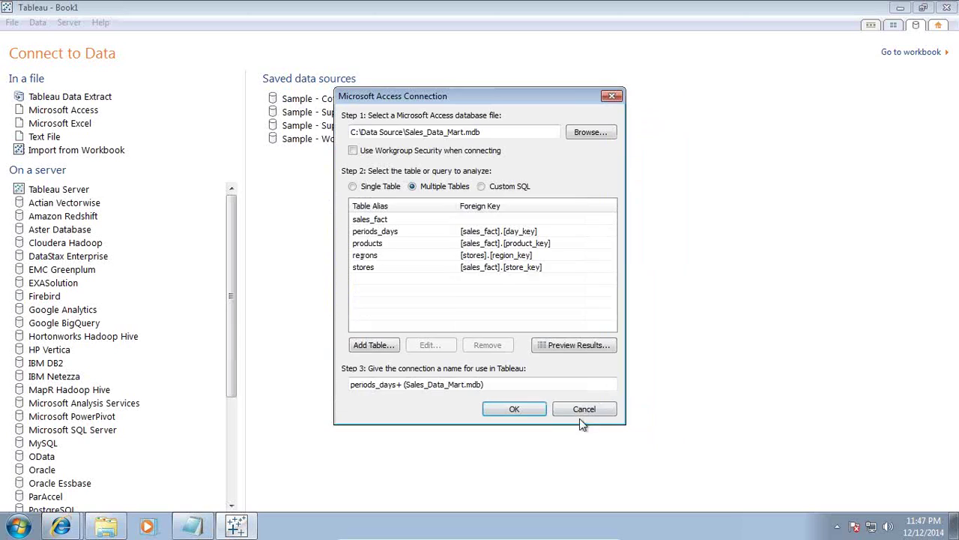
Step: Switch the connection to Custom SQL and select the whole generated query
left_click(484, 187)
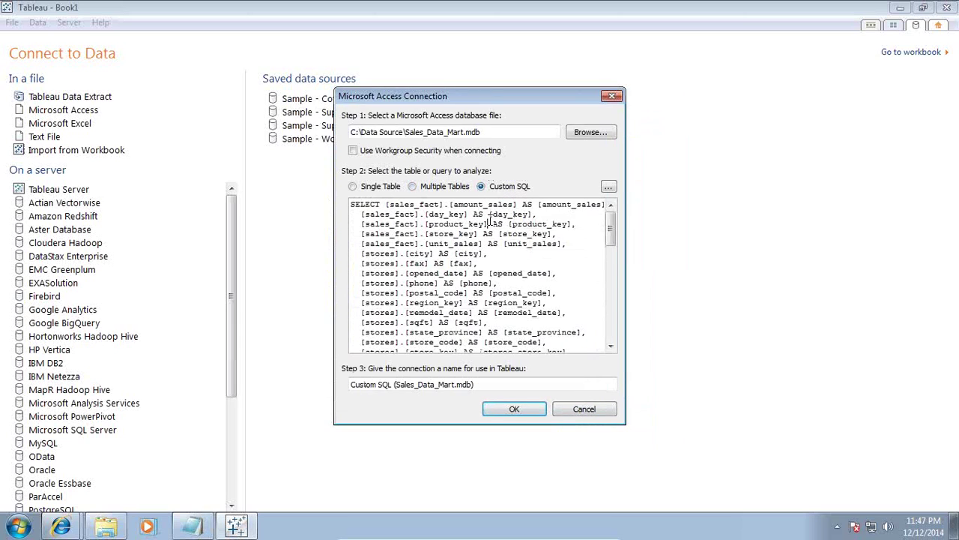
left_click(491, 220)
key("ctrl+a")
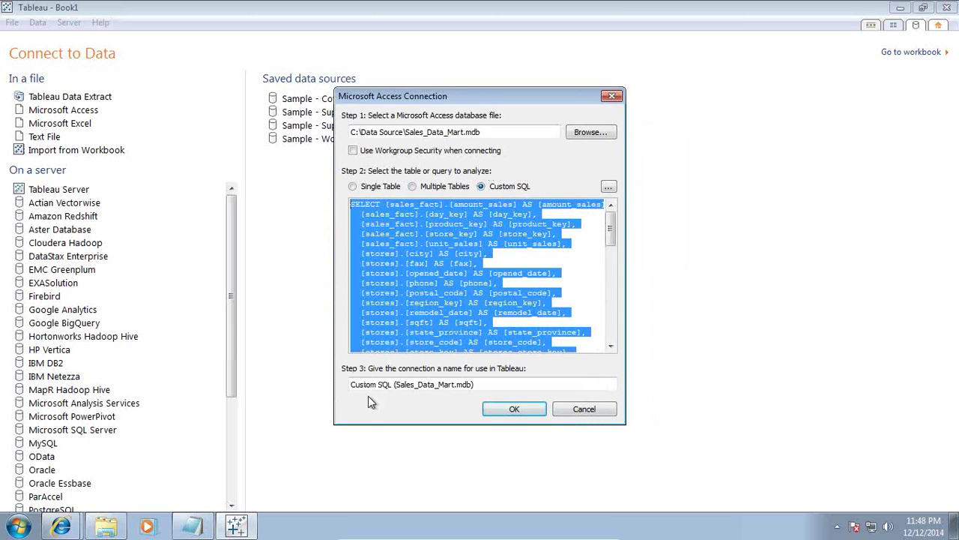
Step: Paste the query into Notepad and add a 'where' line after the last join
left_click(193, 527)
key("ctrl+a")
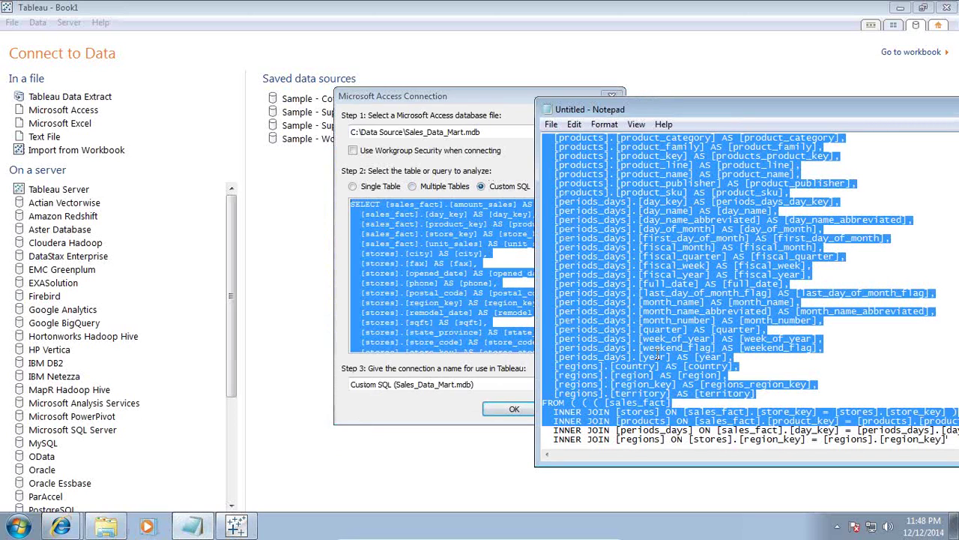
key("ctrl+v")
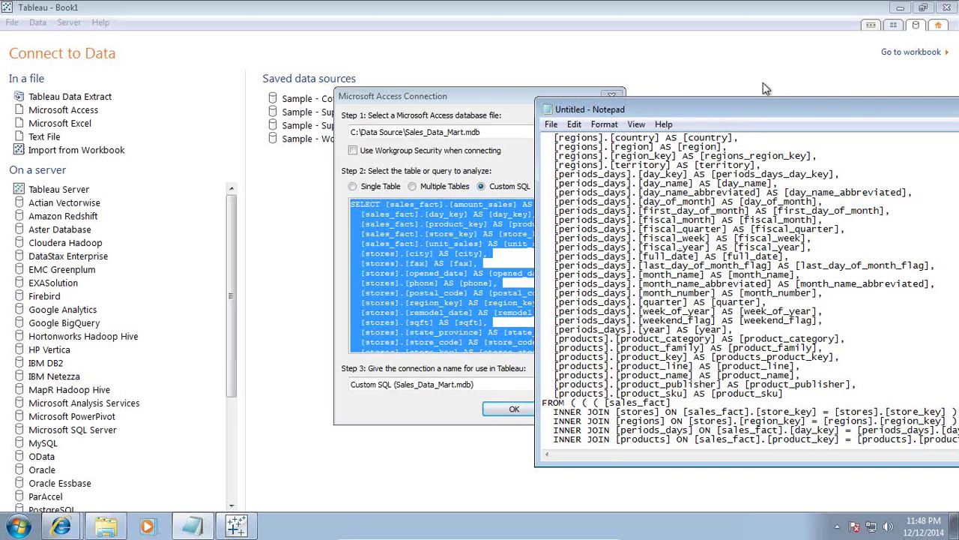
left_click_drag(753, 112, 446, 16)
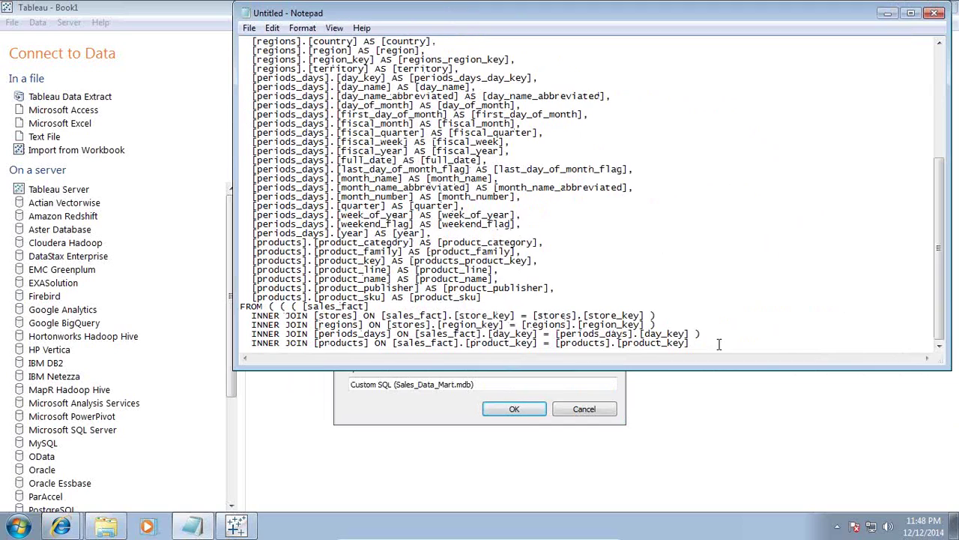
key("Return")
type("where")
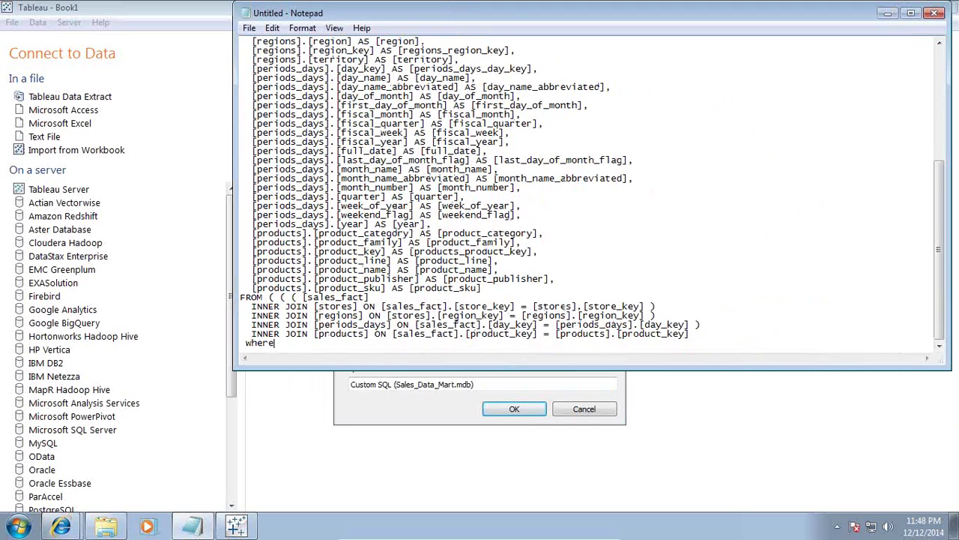
left_click(424, 412)
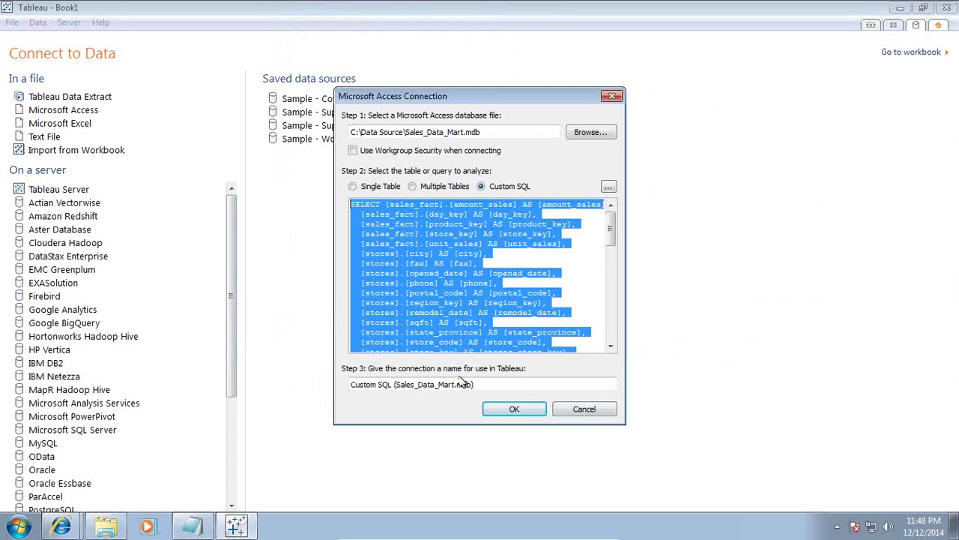
Step: In the Edit Custom SQL dialog, add 'Where' on a new last line
left_click(608, 188)
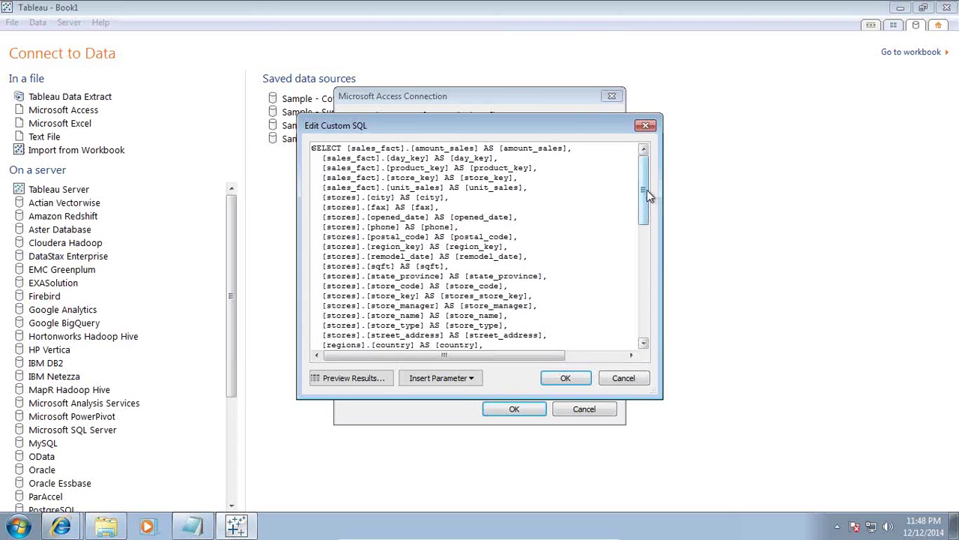
scroll(647, 190, "down", 10)
left_click(604, 356)
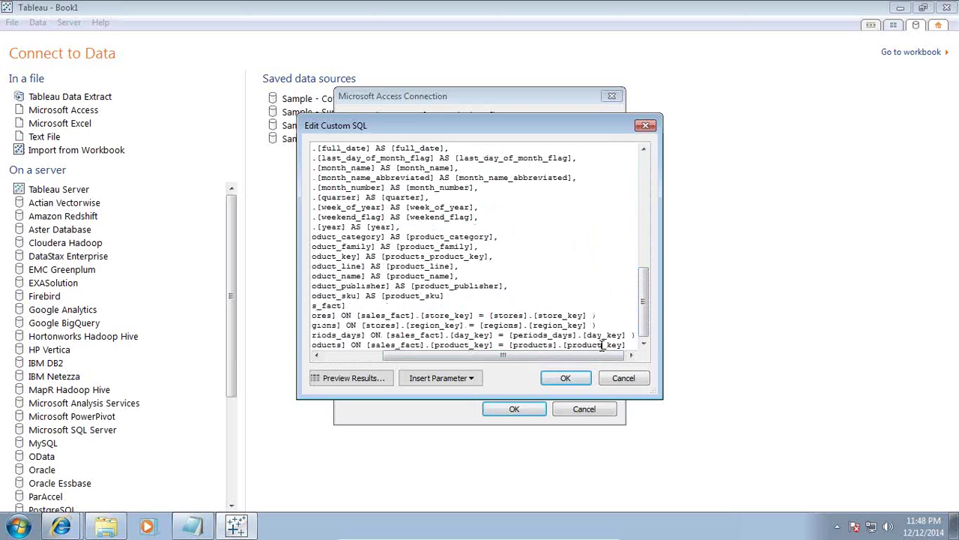
key("ctrl+End")
type("Where")
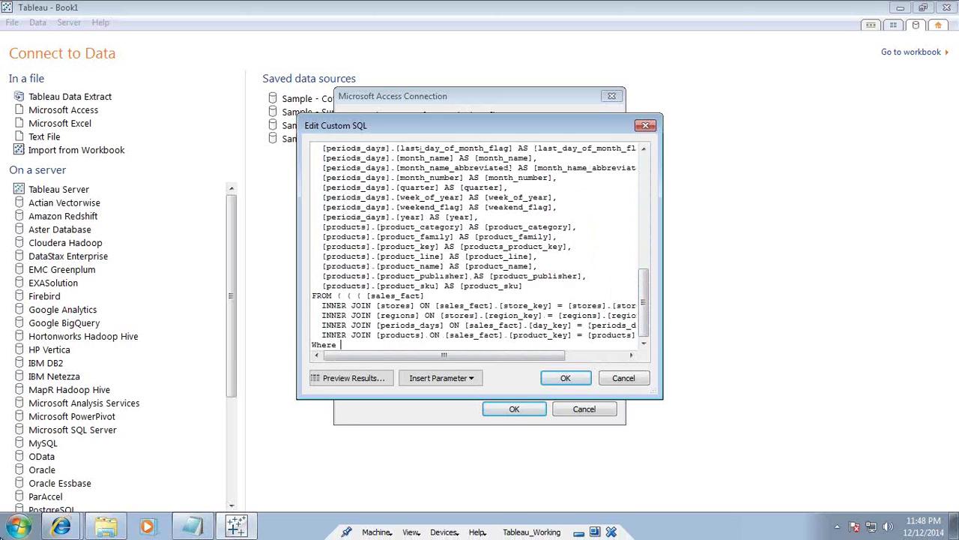
left_click(645, 149)
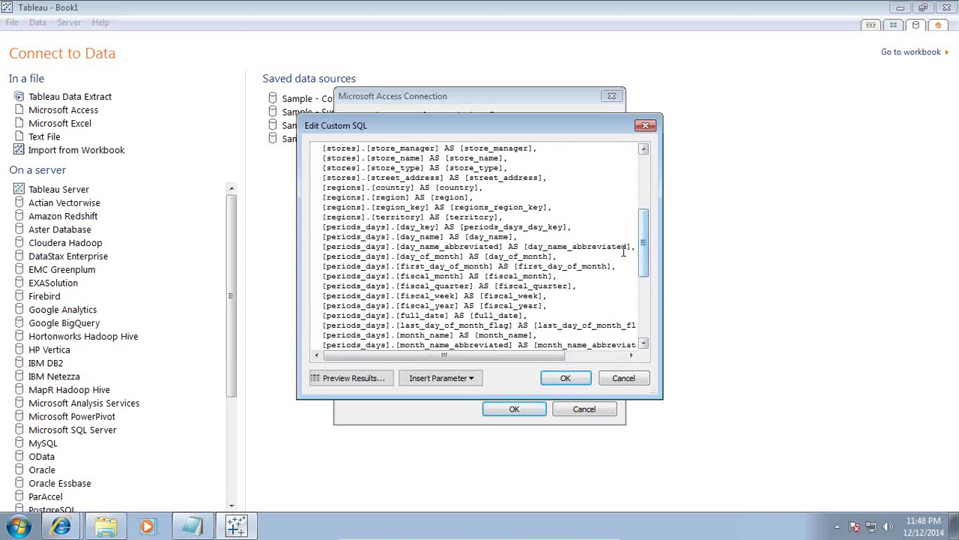
left_click_drag(643, 259, 646, 306)
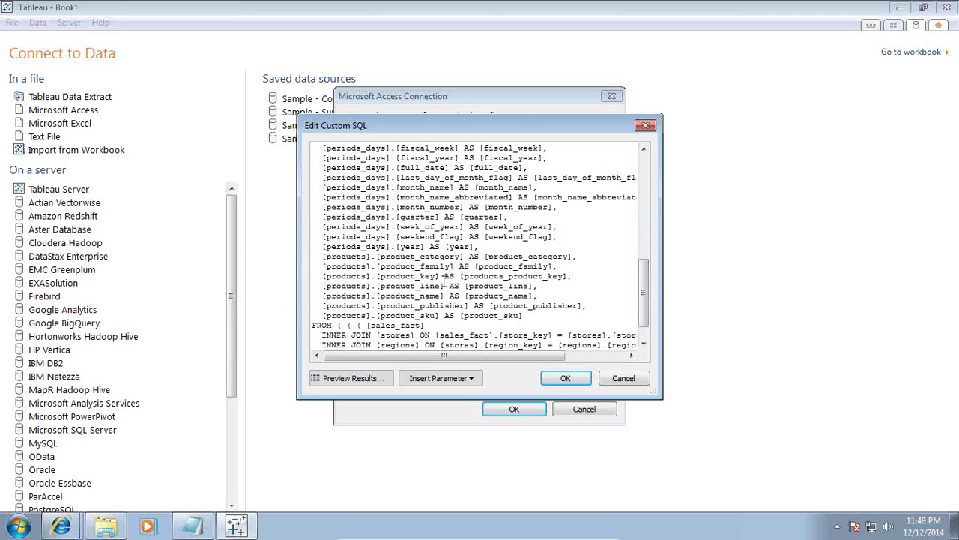
Step: Complete the line as 'Where [products].[product_line] =', removing the hard-coded 'Books' value
left_click_drag(444, 286, 323, 292)
key("ctrl+c")
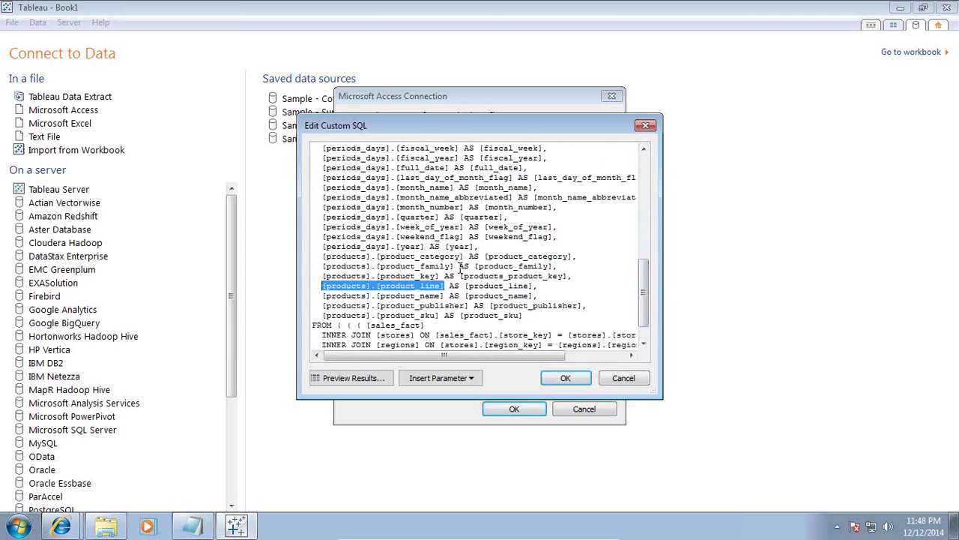
left_click_drag(645, 294, 645, 304)
left_click(398, 343)
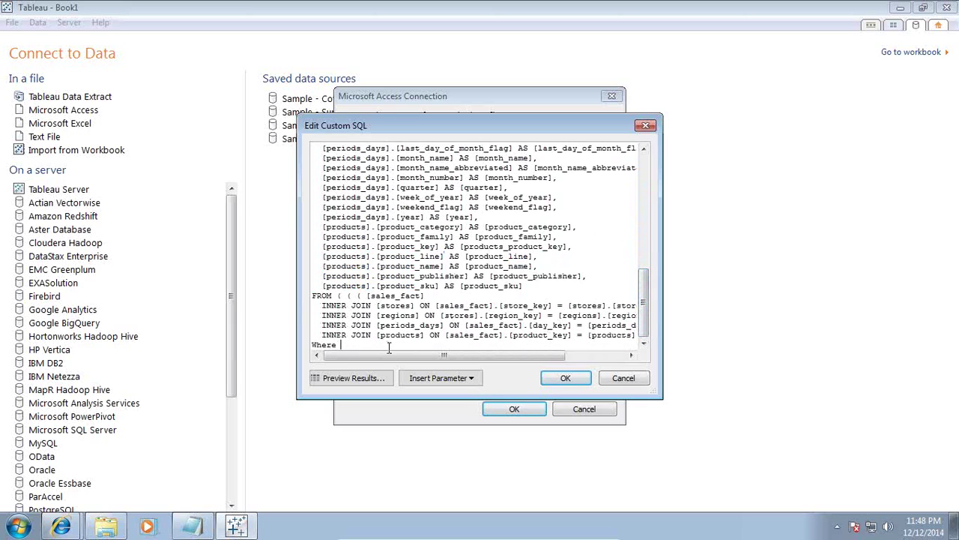
key("ctrl+v")
type("=")
key("BackSpace")
key("BackSpace")
type("= 'Books'")
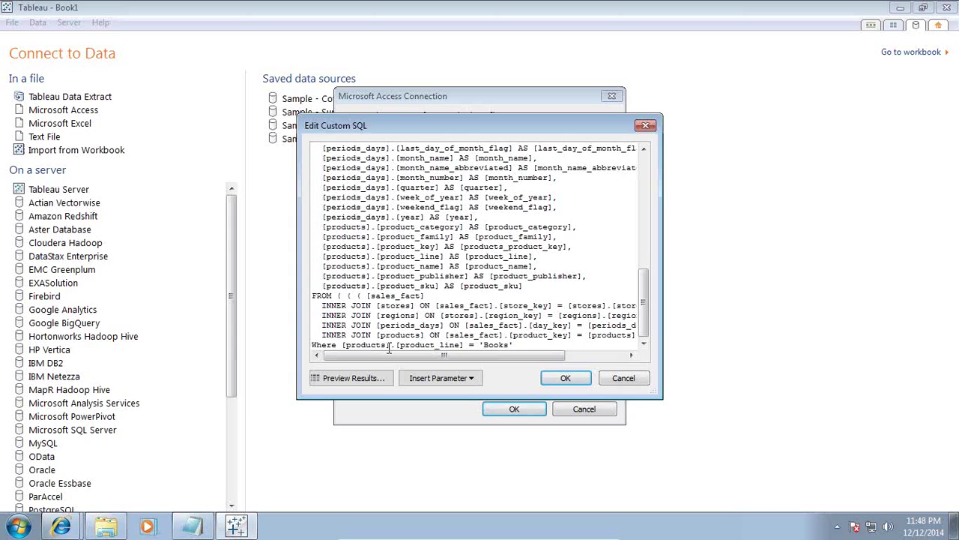
key("shift+Left")
key("shift+Left")
key("shift+Left")
key("shift+Left")
key("shift+Left")
key("shift+Left")
key("shift+Left")
key("BackSpace")
left_click(438, 378)
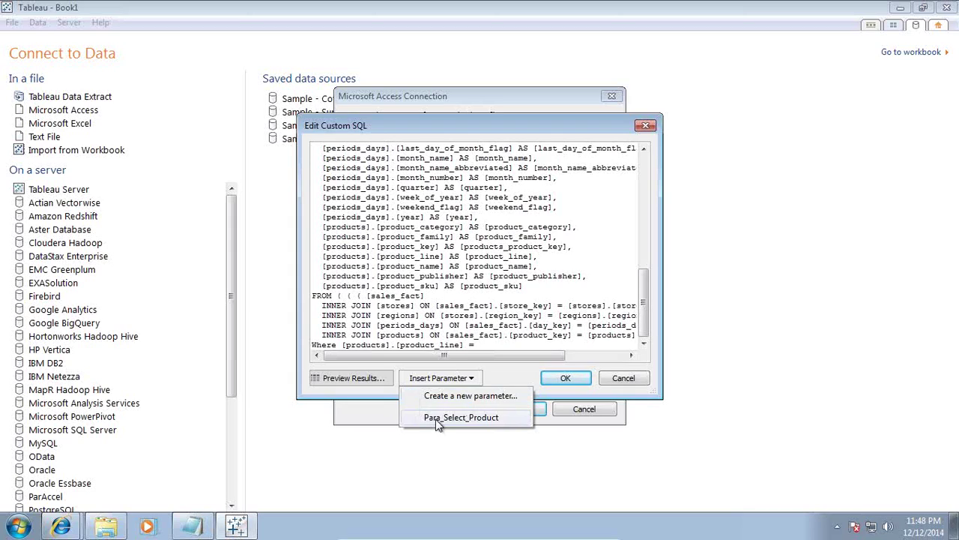
Step: Create a String parameter Para_Product_Line with a List of values taken from product_line
left_click(482, 397)
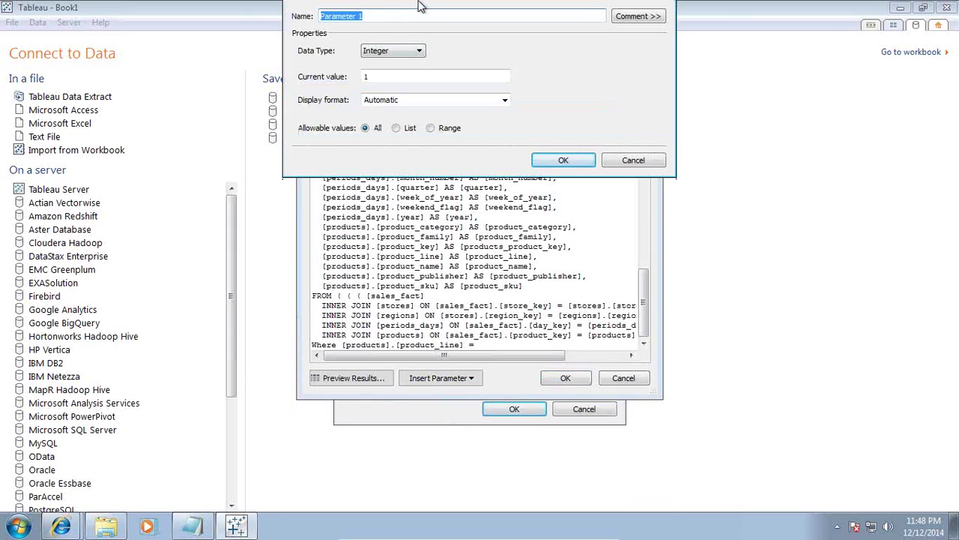
type("Pra")
key("BackSpace")
key("BackSpace")
type("ara ")
type("Product_Line")
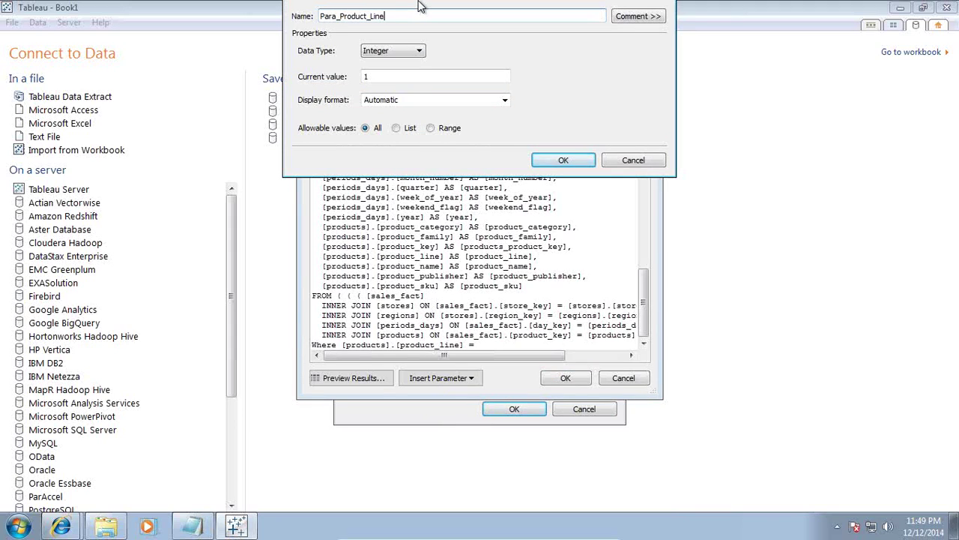
left_click(398, 51)
left_click(401, 85)
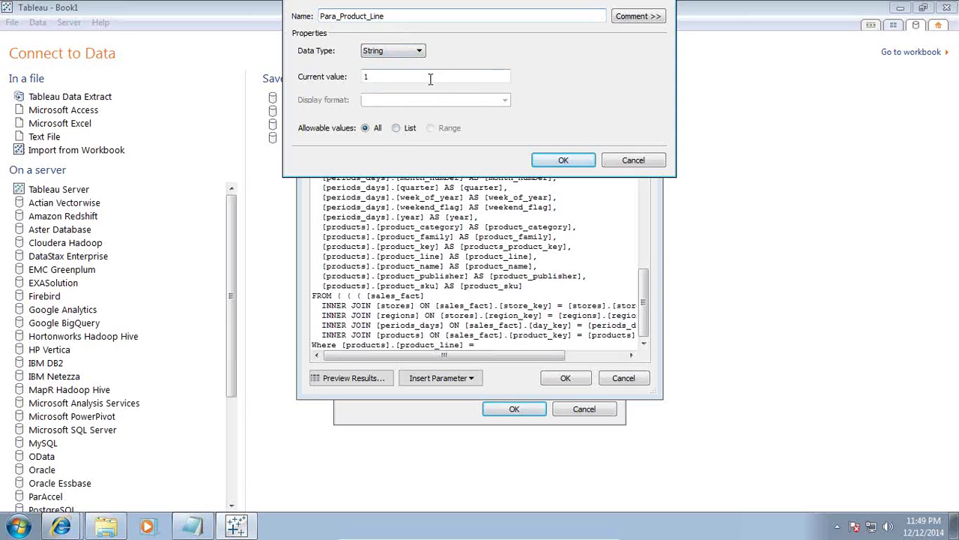
left_click(397, 128)
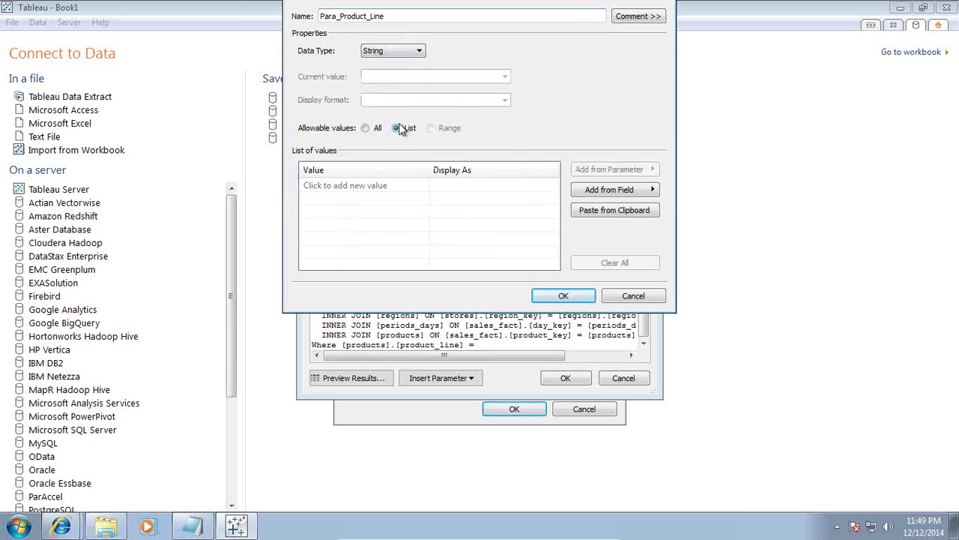
left_click(652, 193)
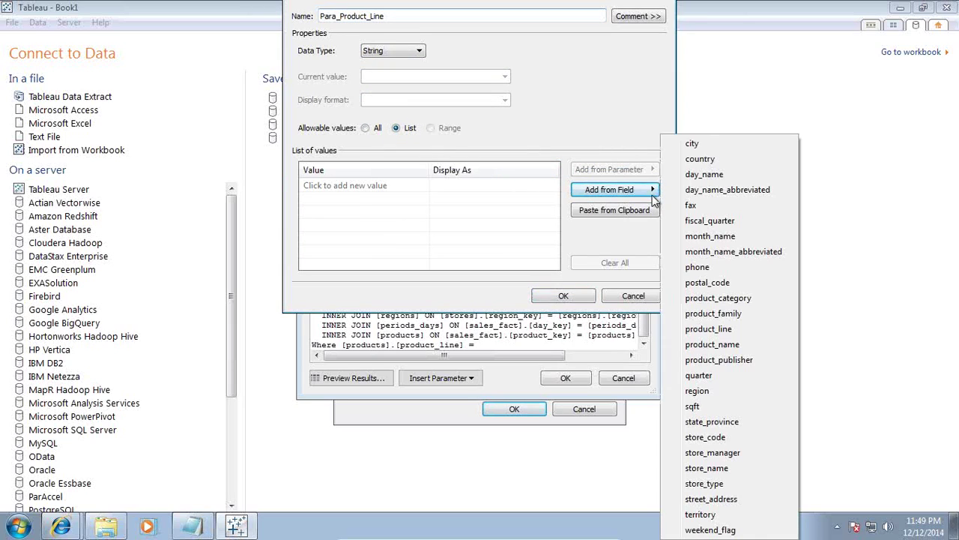
left_click(713, 328)
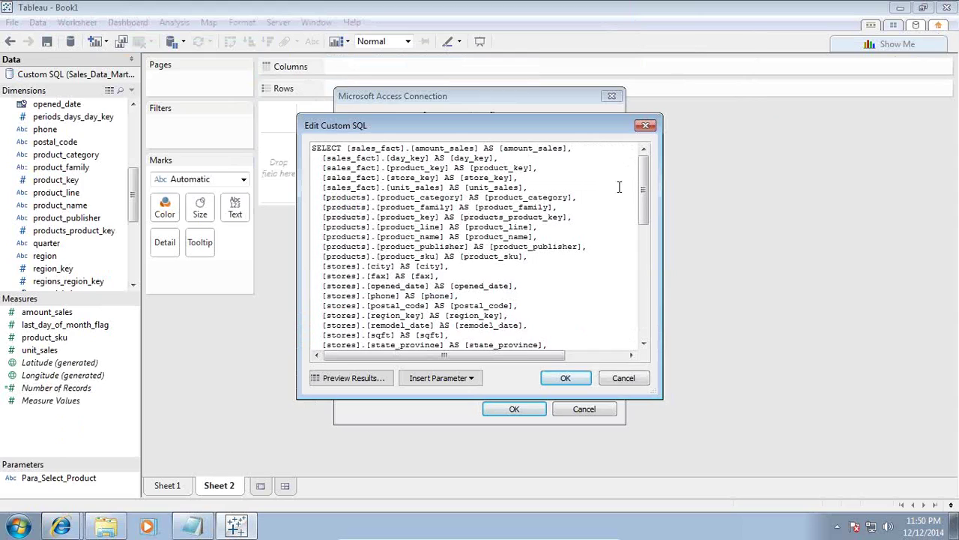
Step: Start a new parameter named Para_Product_Line
left_click(466, 377)
left_click(462, 400)
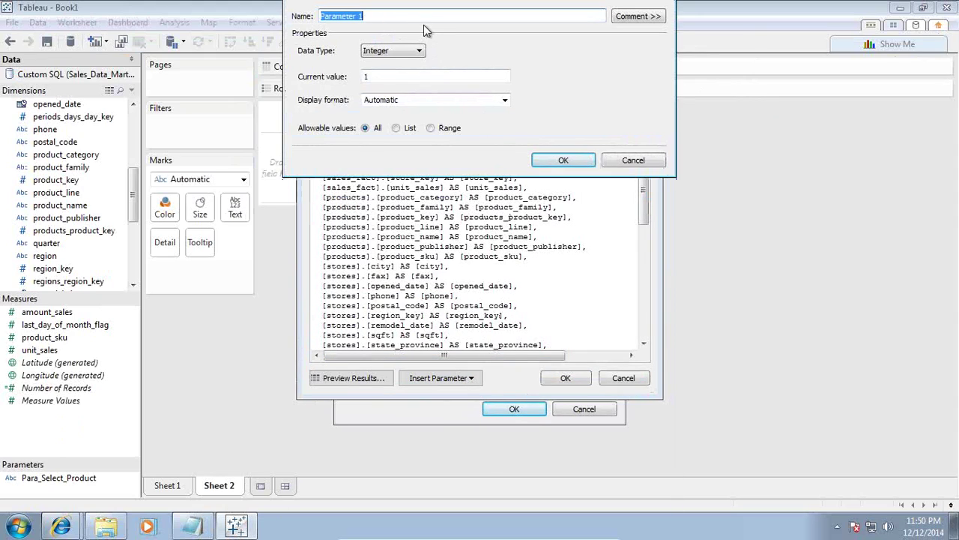
type("Para_Product")
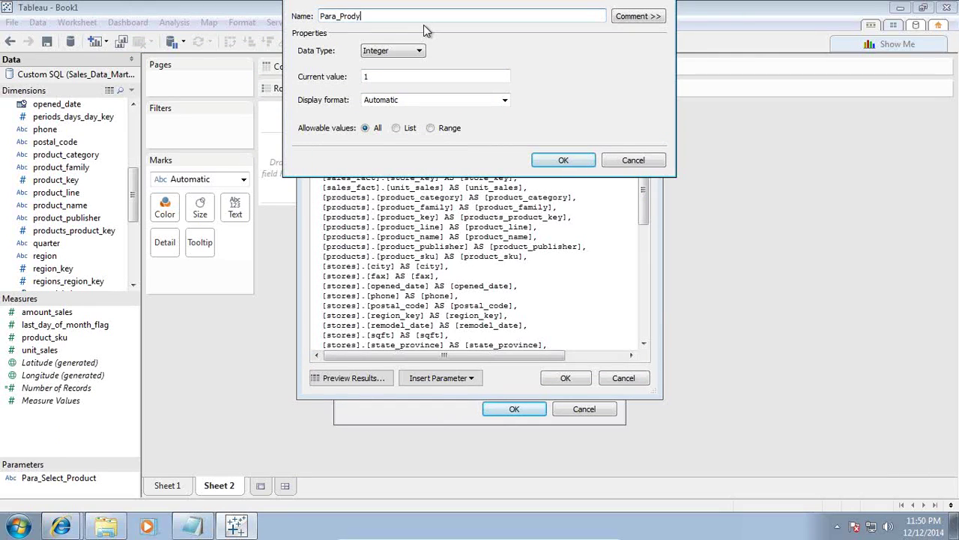
key("BackSpace")
key("BackSpace")
key("BackSpace")
type("uct_Line")
Step: Make it a String list filled from product_line (Books, Music, Videos) and save it
left_click(416, 51)
left_click(401, 87)
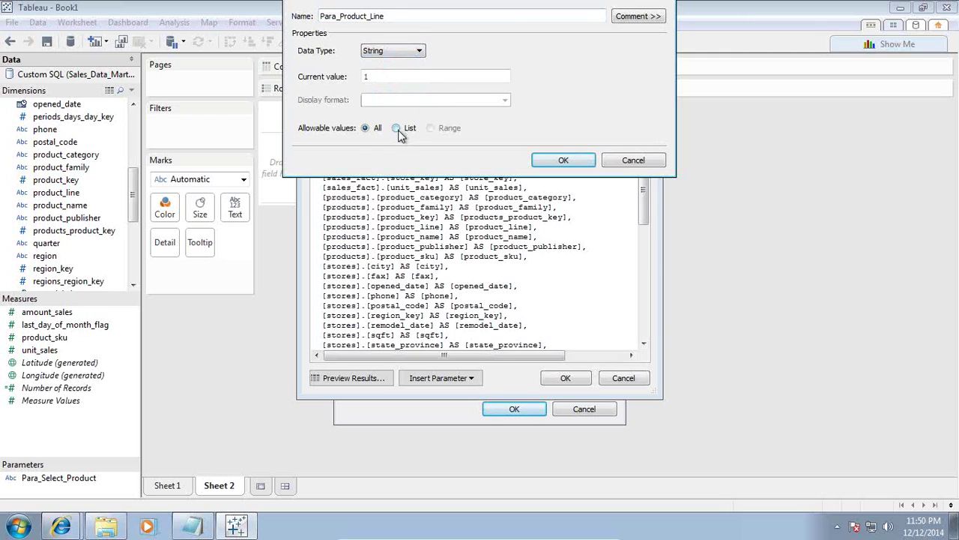
left_click(397, 128)
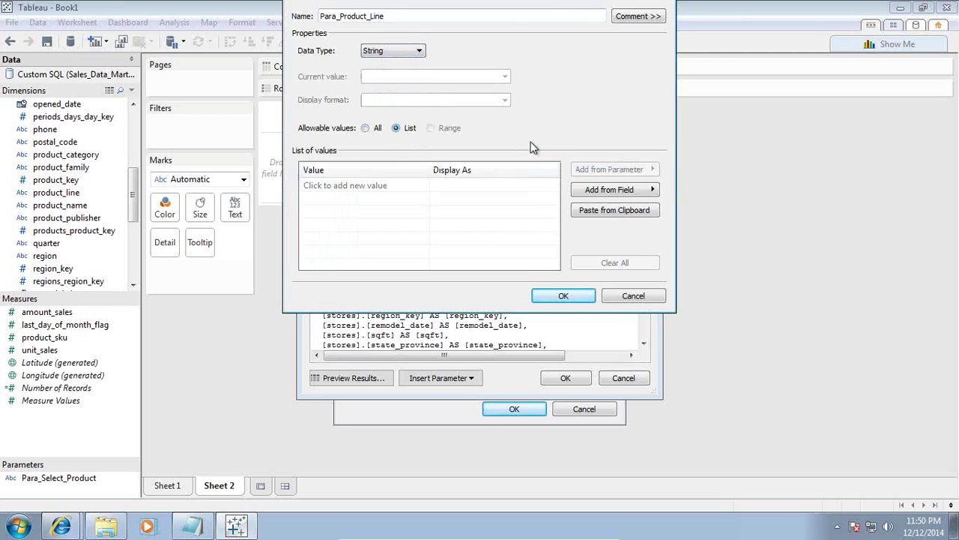
left_click(634, 193)
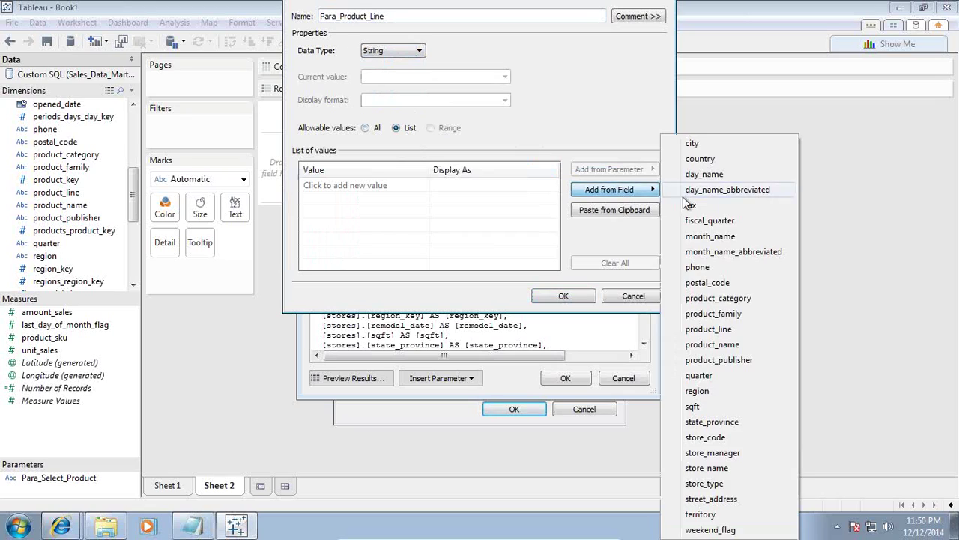
left_click(739, 327)
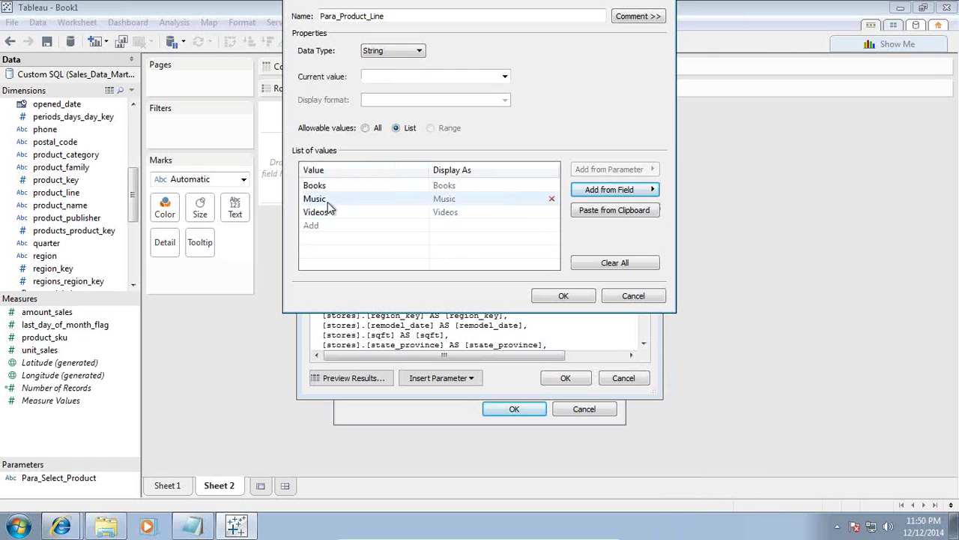
left_click(564, 295)
scroll(648, 210, "down", 10)
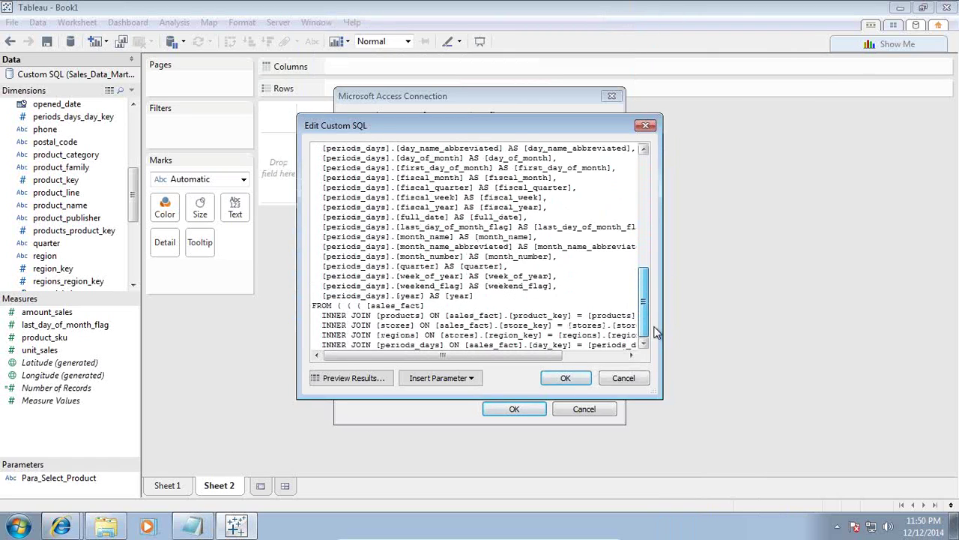
Step: Delete the misplaced parameter token and stray characters before SELECT
left_click(593, 355)
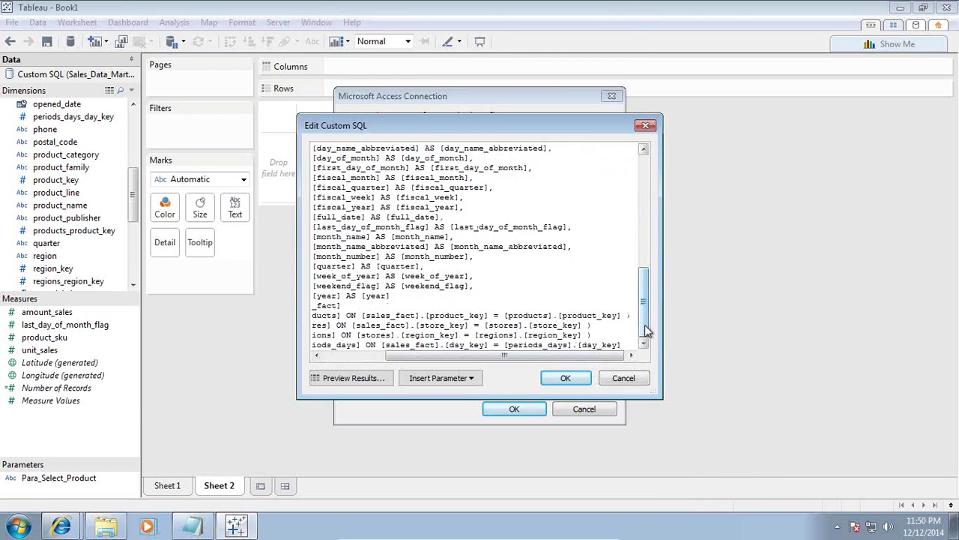
left_click_drag(643, 304, 649, 182)
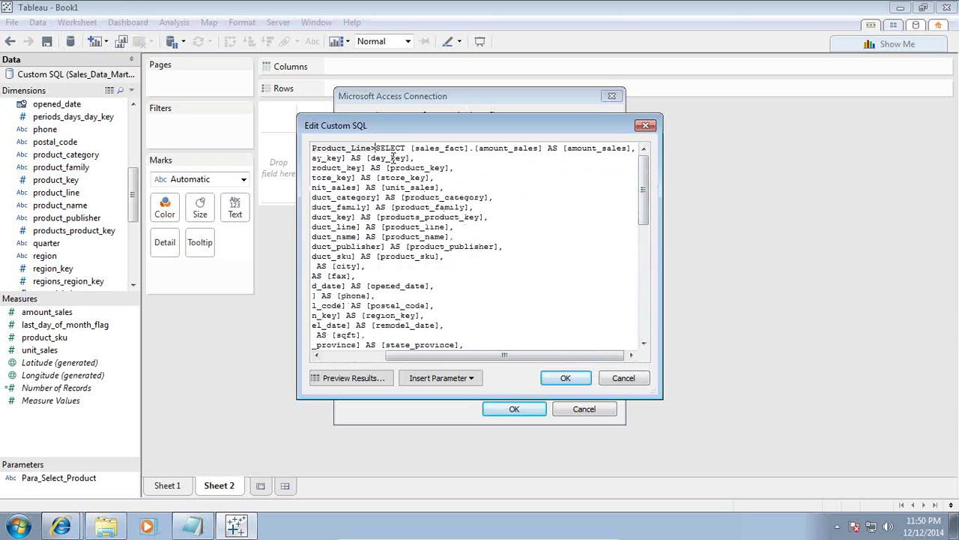
key("shift+Home")
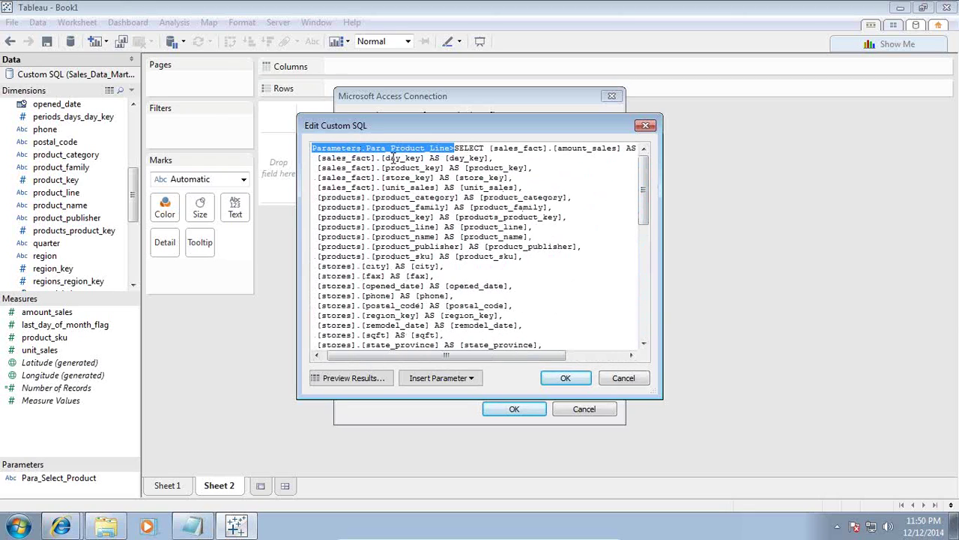
type("x")
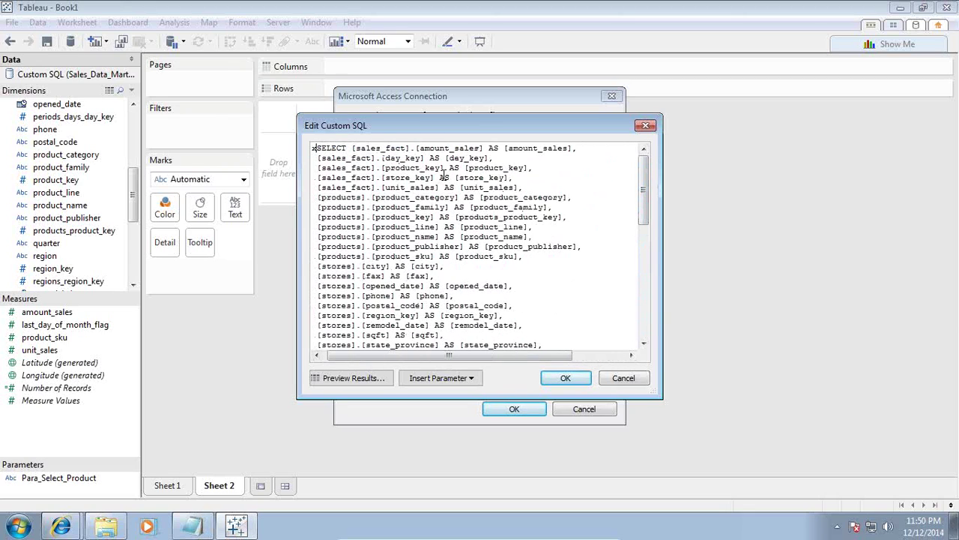
type("z")
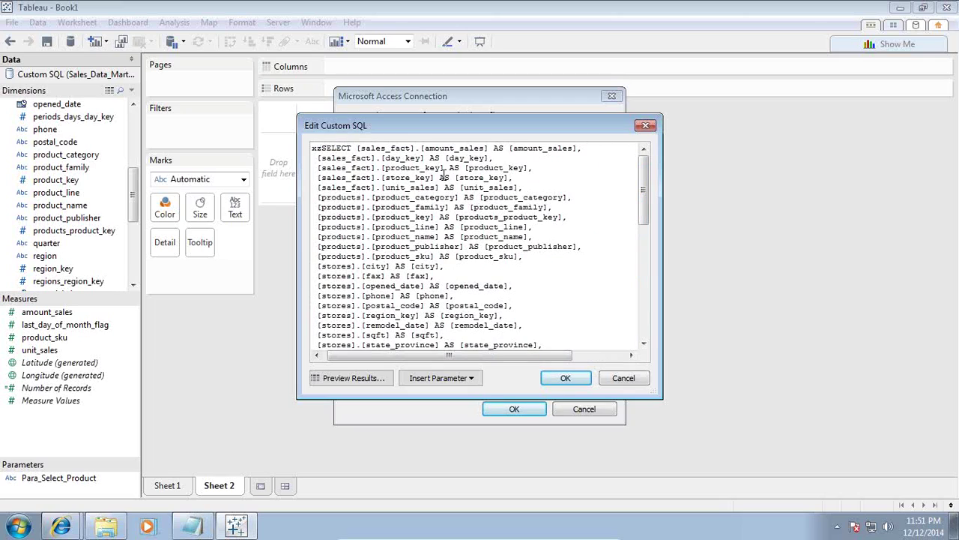
type("zzz")
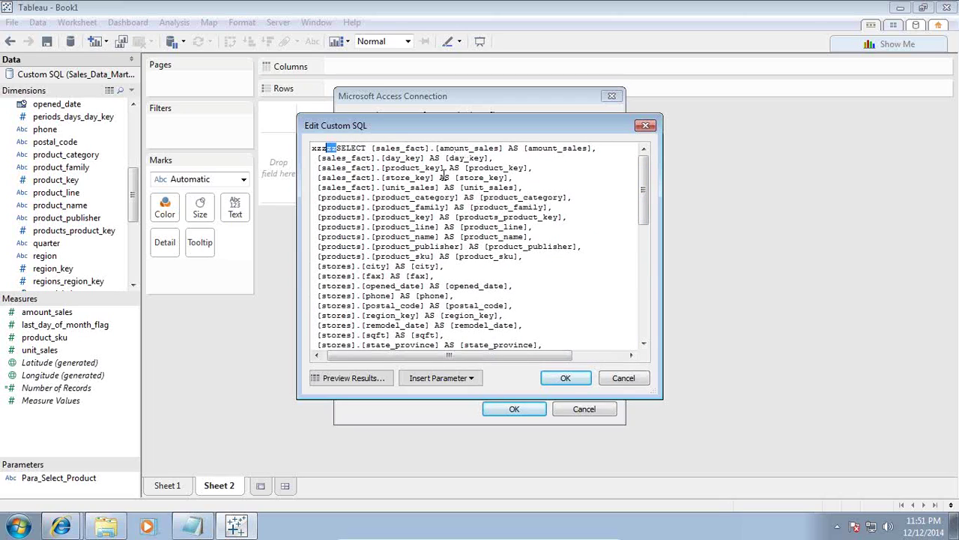
key("BackSpace")
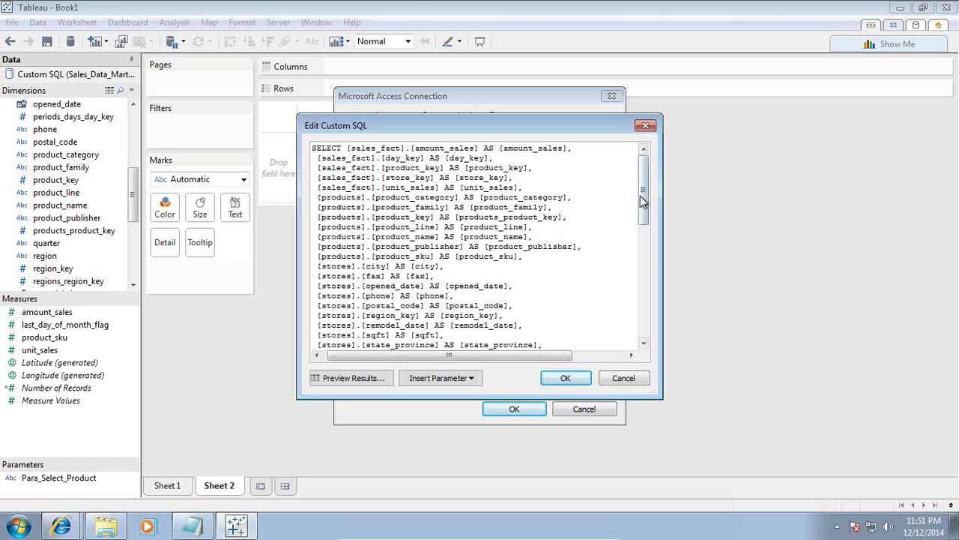
Step: Paste [products].[product_line] after 'where' so the last line reads 'where [products].[product_line]='
left_click_drag(642, 198, 643, 330)
left_click(612, 343)
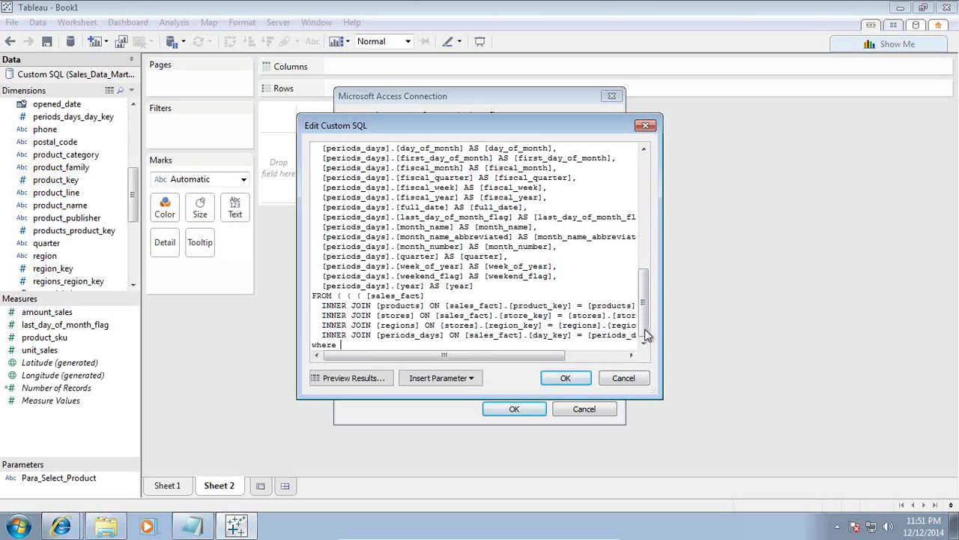
left_click_drag(646, 335, 642, 212)
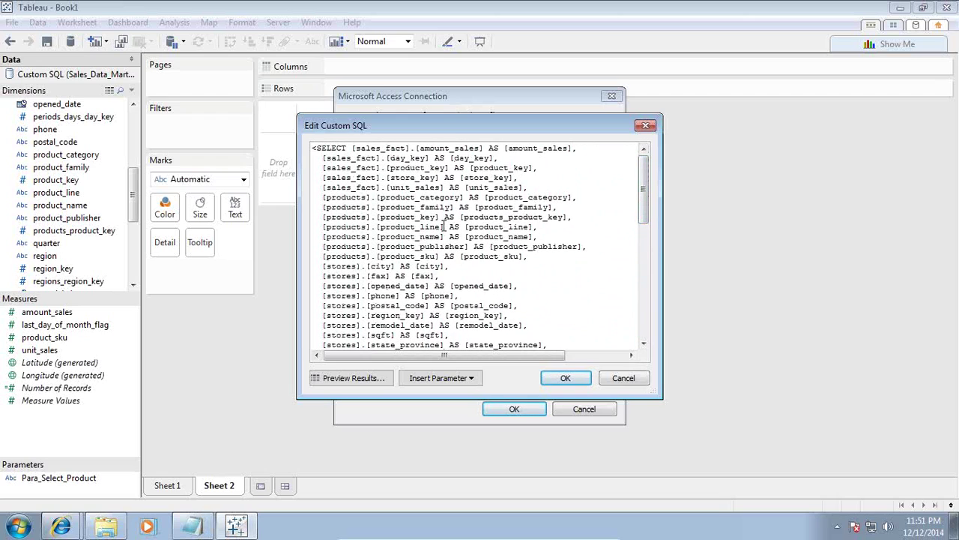
left_click_drag(444, 227, 319, 232)
key("ctrl+c")
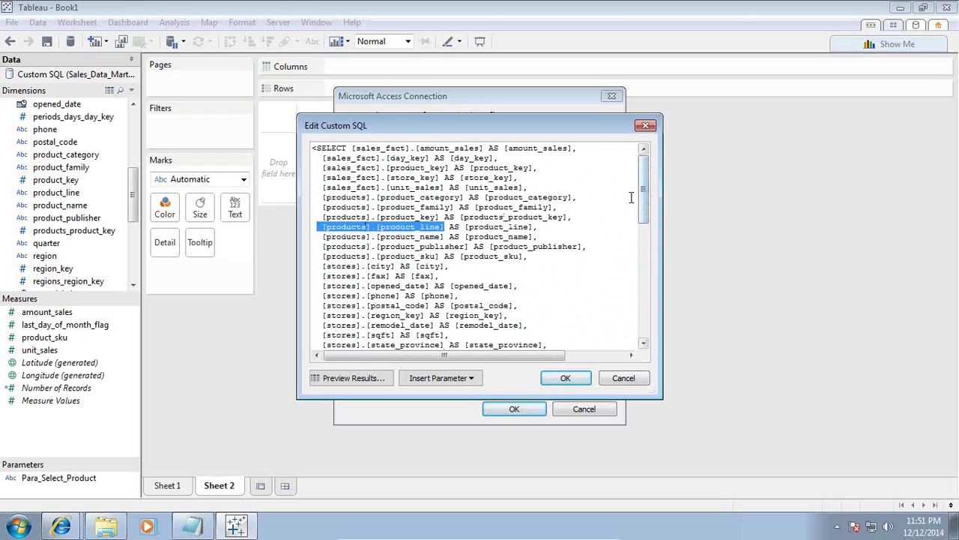
left_click_drag(643, 204, 632, 352)
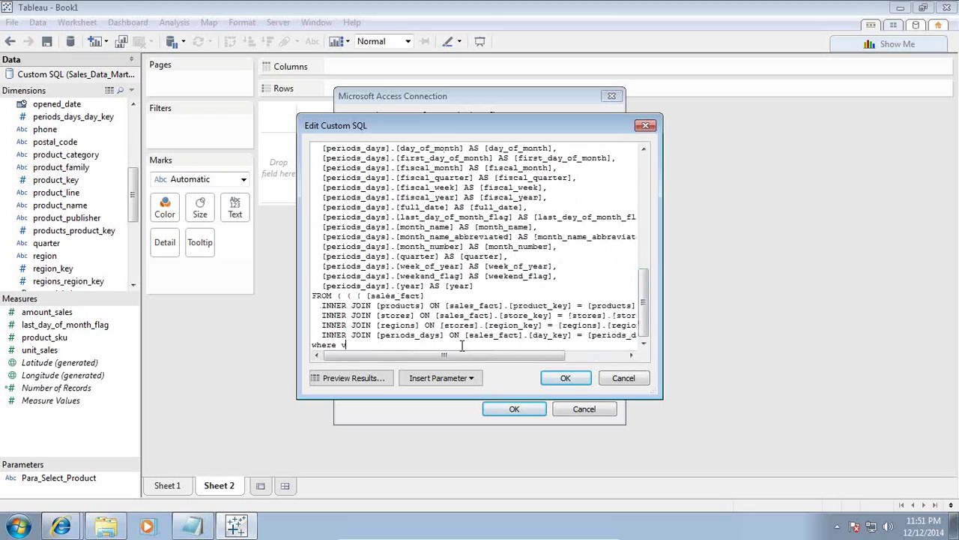
key("ctrl+v")
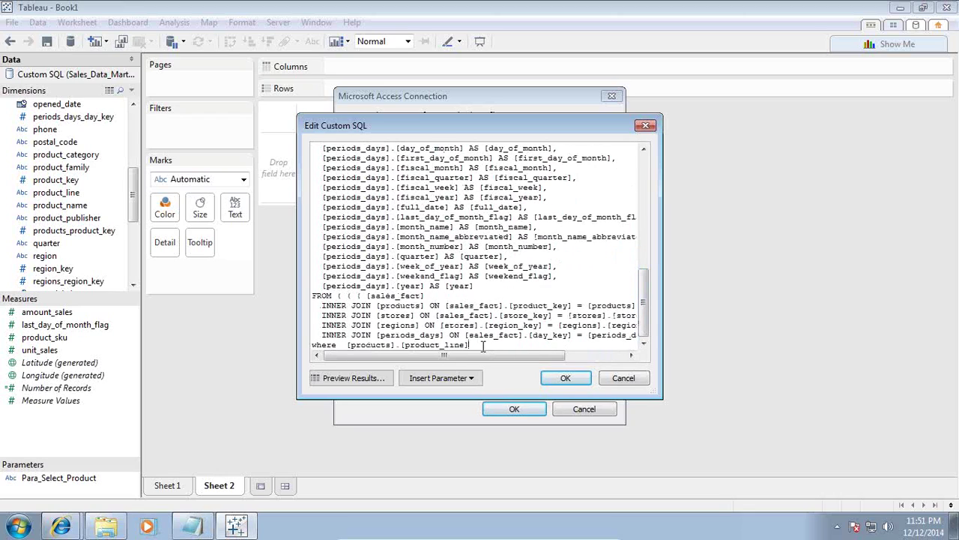
left_click(455, 378)
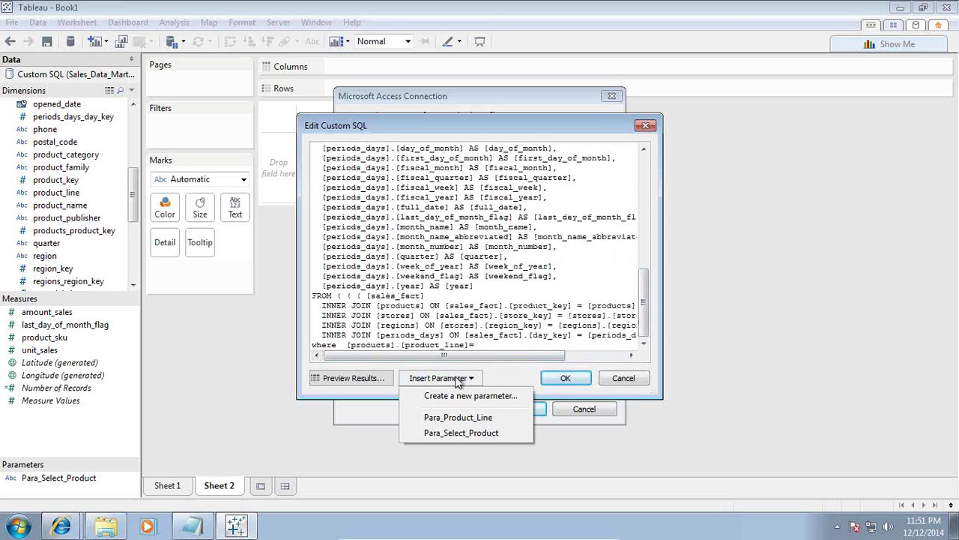
Step: Insert Para_Product_Line after the equals sign, delete the stray '<' before SELECT, and apply
left_click(484, 418)
left_click(565, 378)
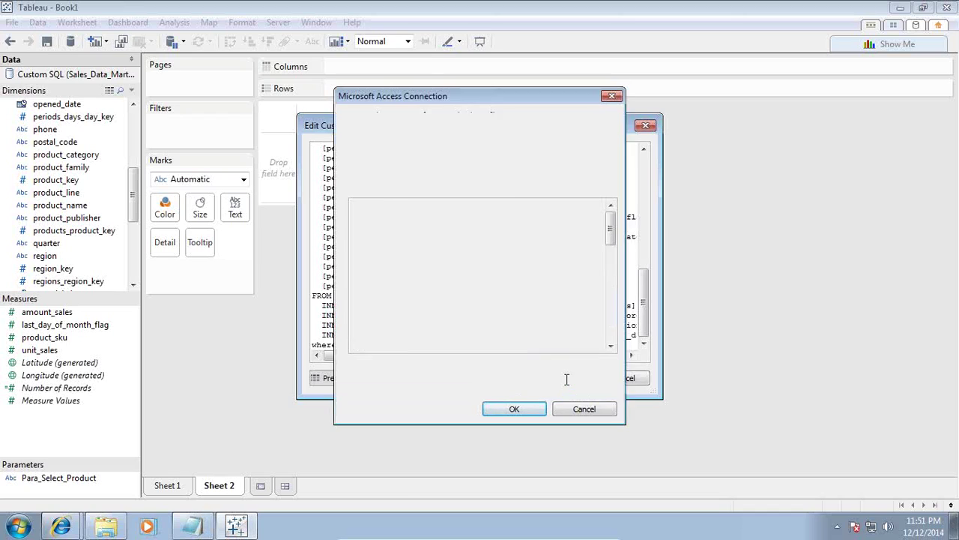
left_click(537, 410)
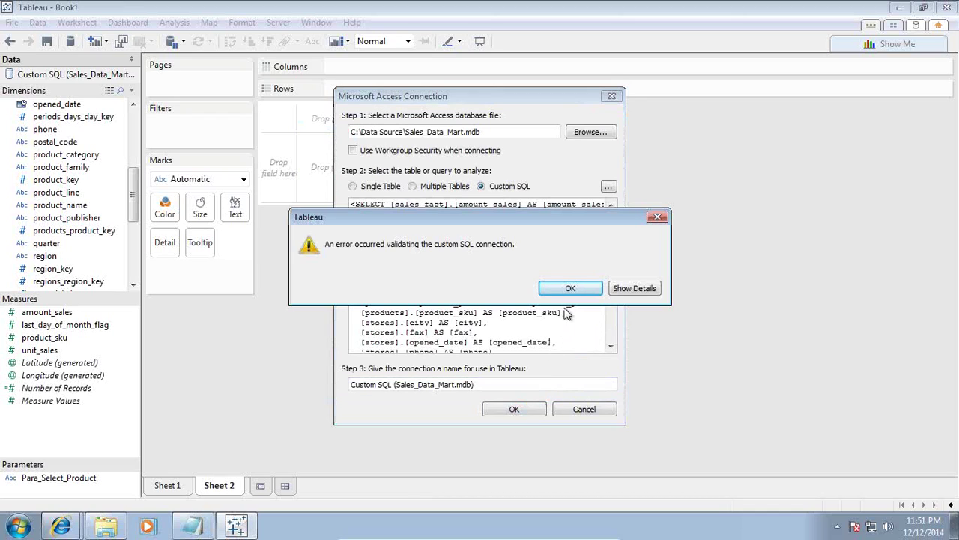
left_click(643, 288)
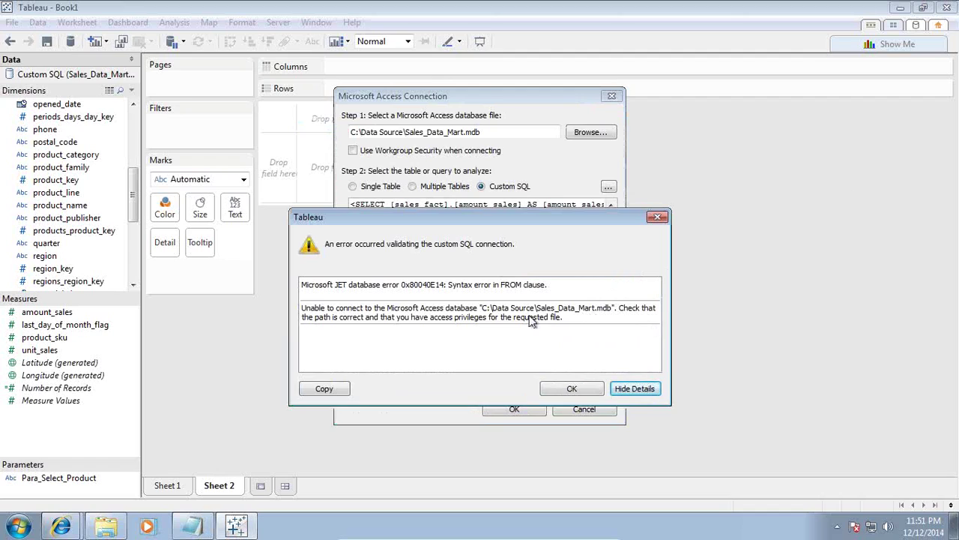
left_click(581, 387)
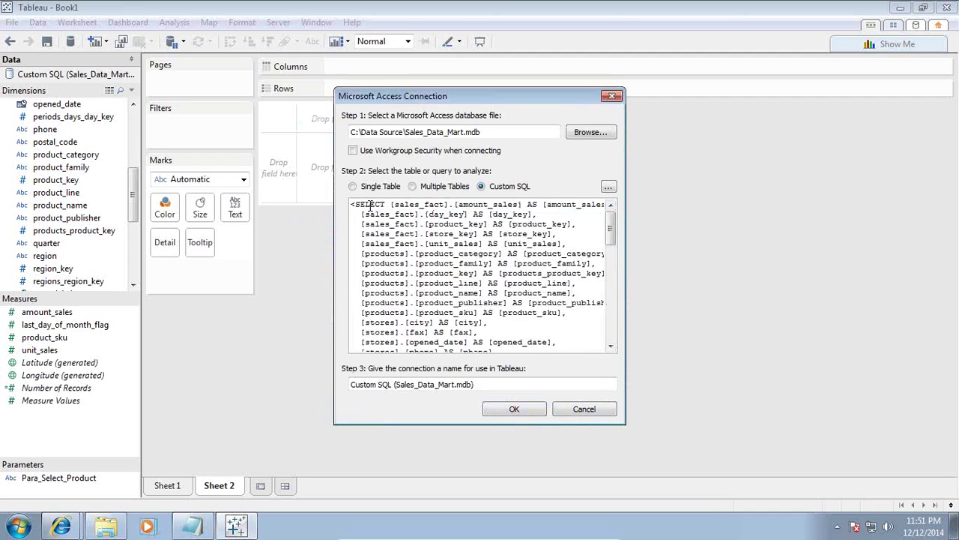
key("Delete")
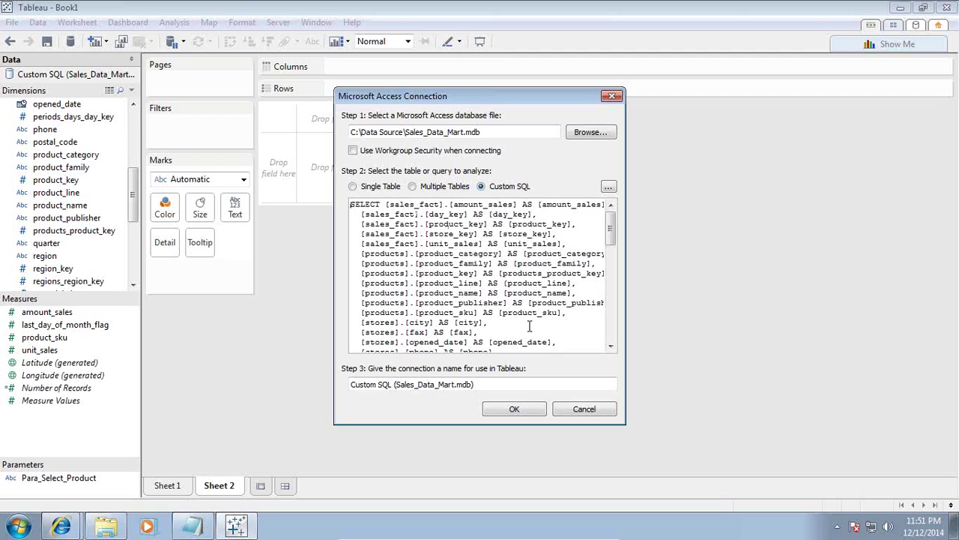
left_click(517, 409)
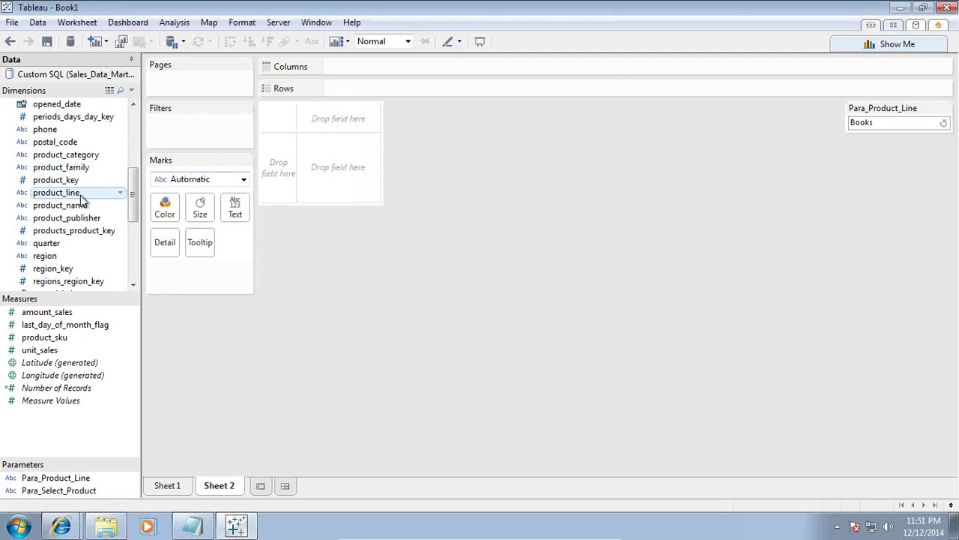
Step: Place product_line and product_family on Rows and country on Columns
left_click_drag(124, 194, 355, 88)
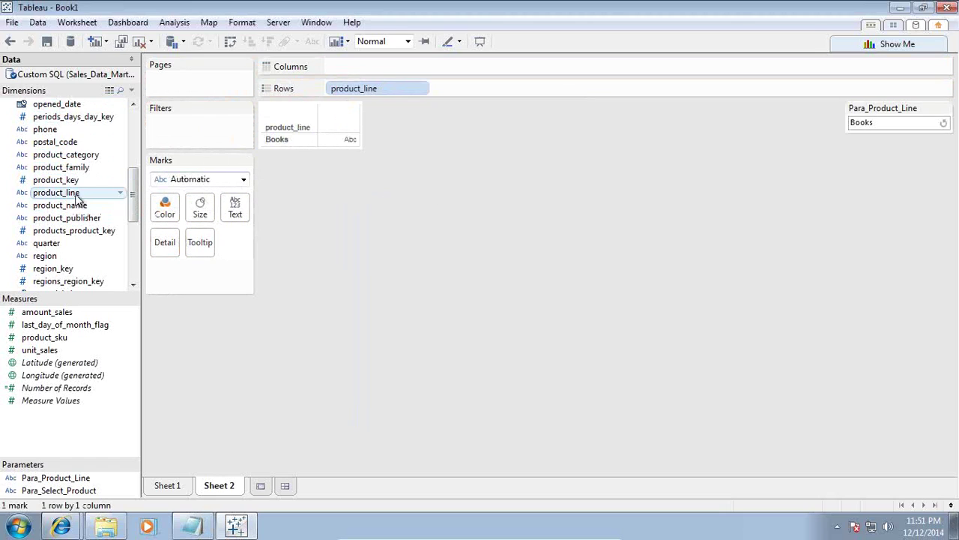
left_click_drag(71, 168, 540, 84)
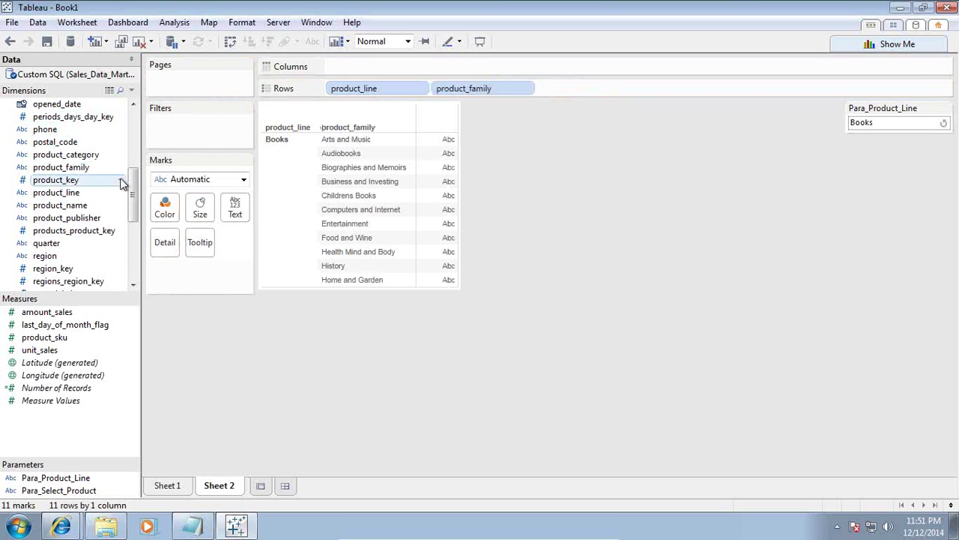
left_click_drag(131, 202, 137, 128)
left_click_drag(86, 107, 349, 68)
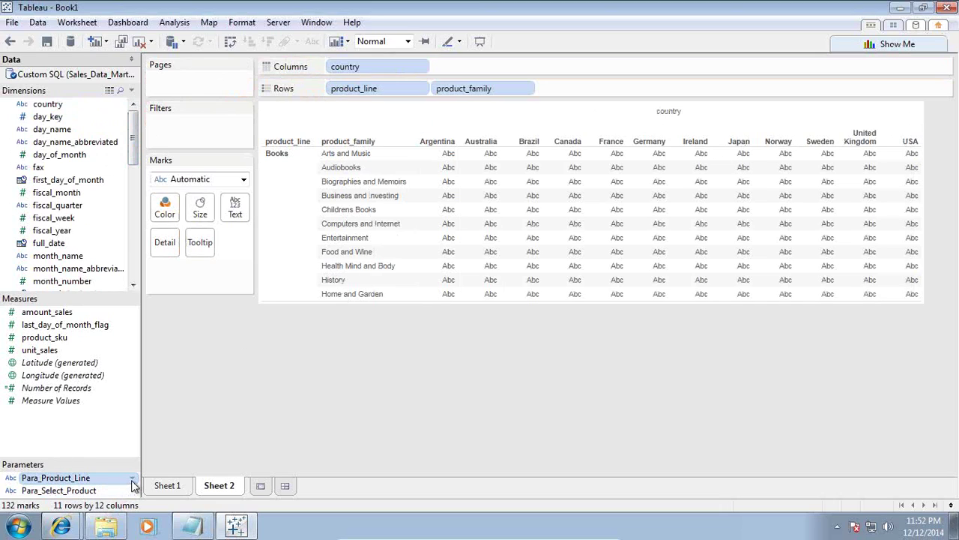
Step: Show the Para_Product_Line parameter control and fill the crosstab with summed amount_sales
left_click(131, 480)
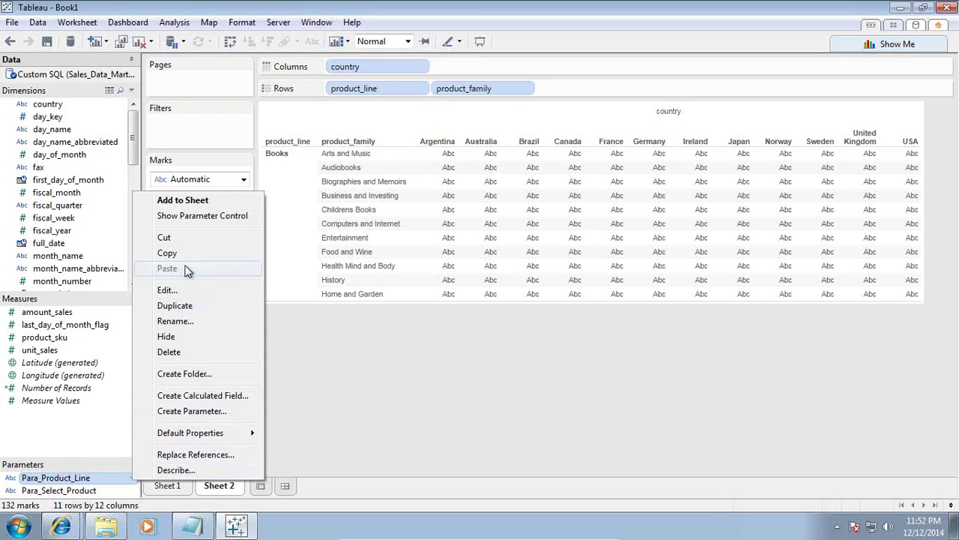
left_click(196, 216)
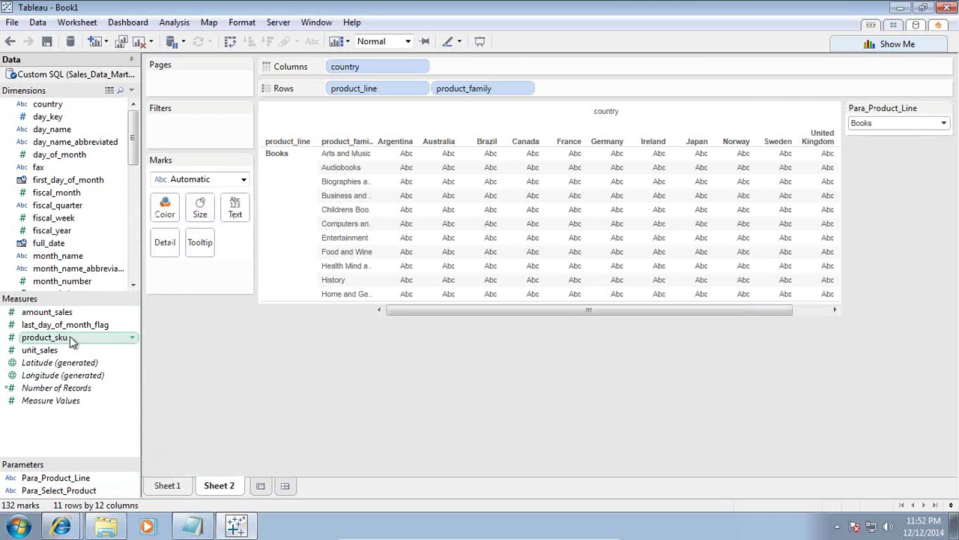
left_click_drag(67, 316, 484, 236)
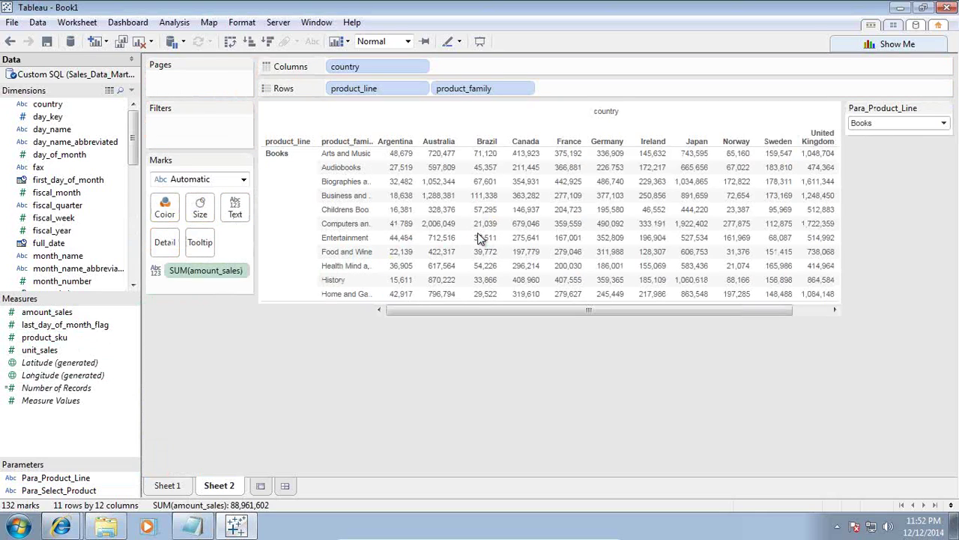
Step: Cycle the Para_Product_Line control through Music, Videos, Books and Music, ending on Videos
left_click(943, 124)
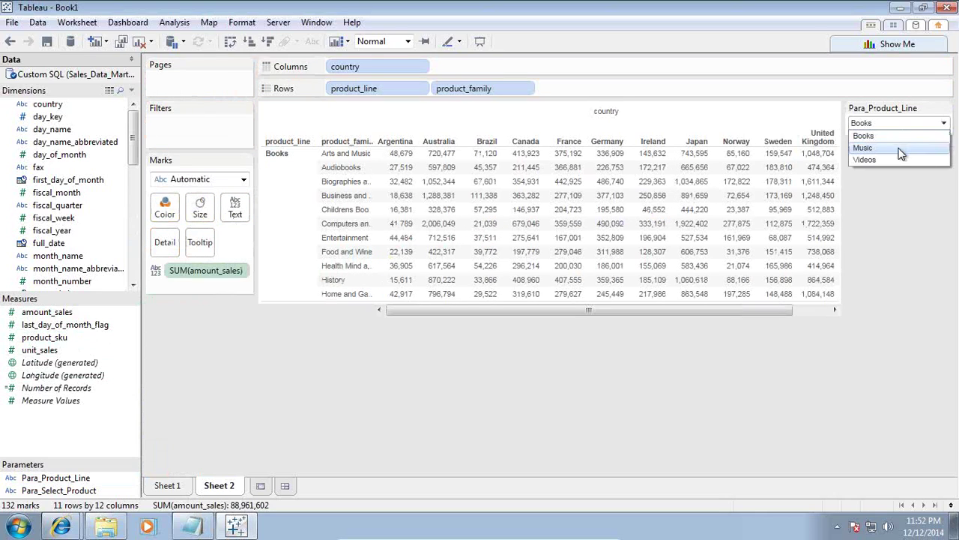
left_click(911, 150)
left_click(942, 123)
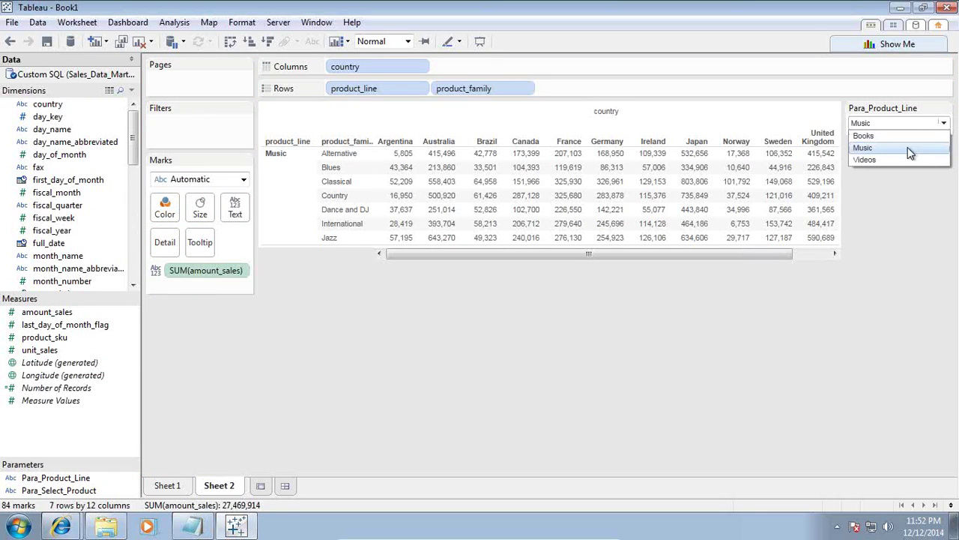
left_click(903, 161)
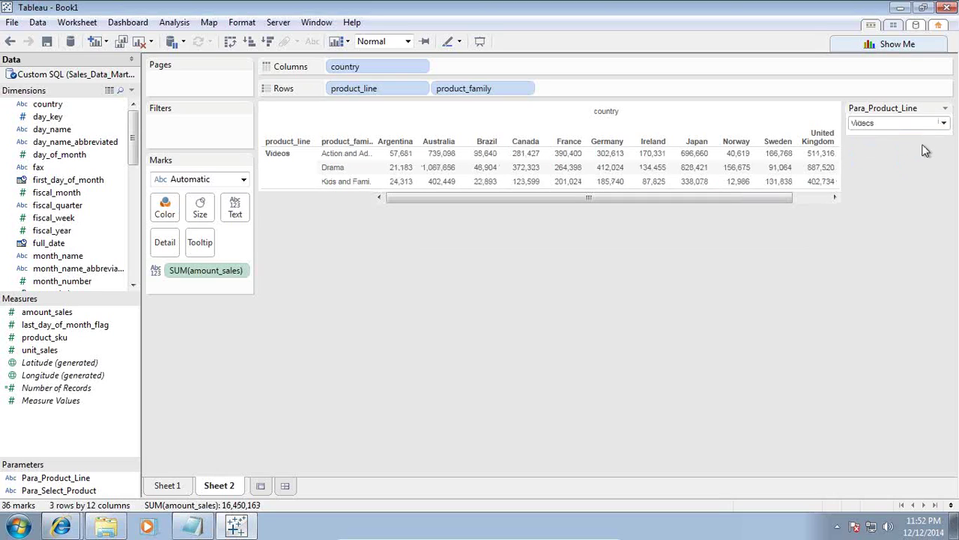
left_click(942, 123)
left_click(908, 140)
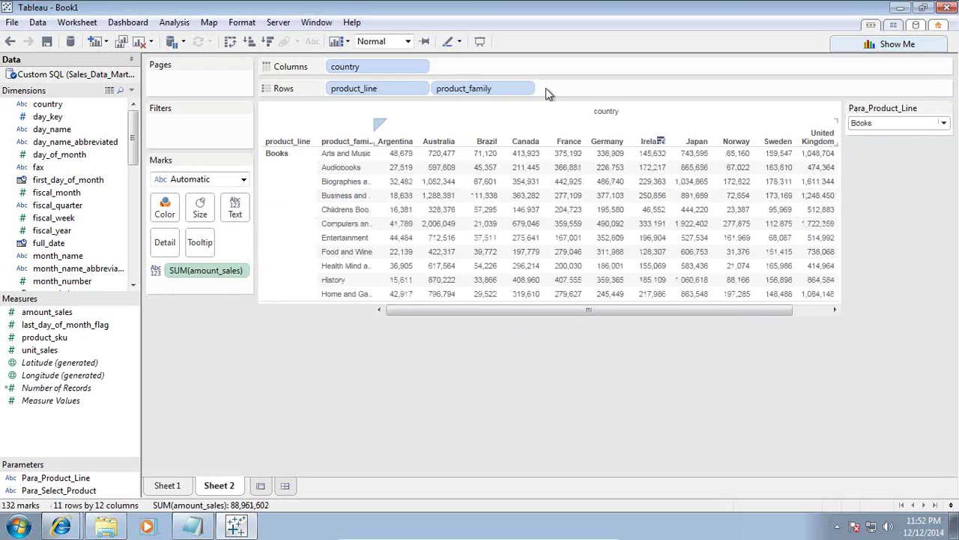
left_click(941, 123)
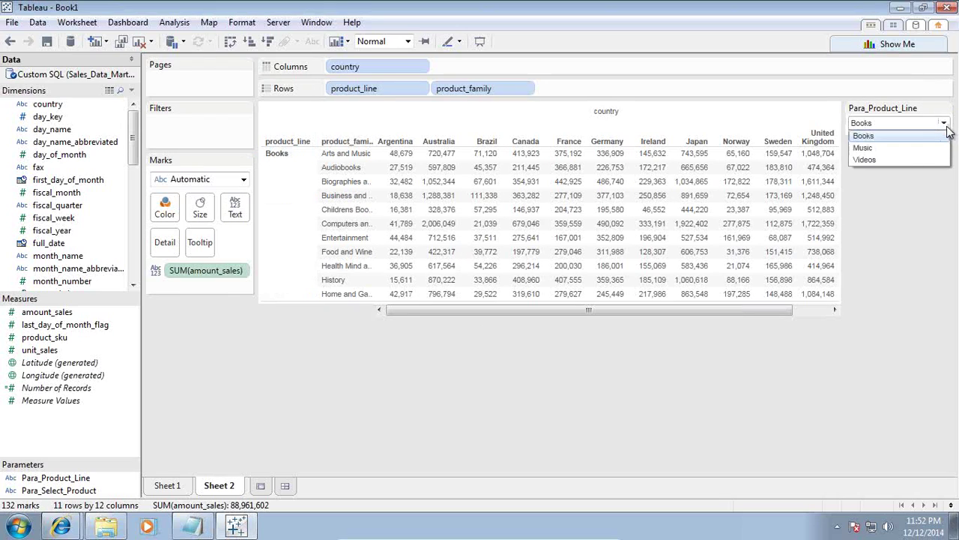
left_click(923, 150)
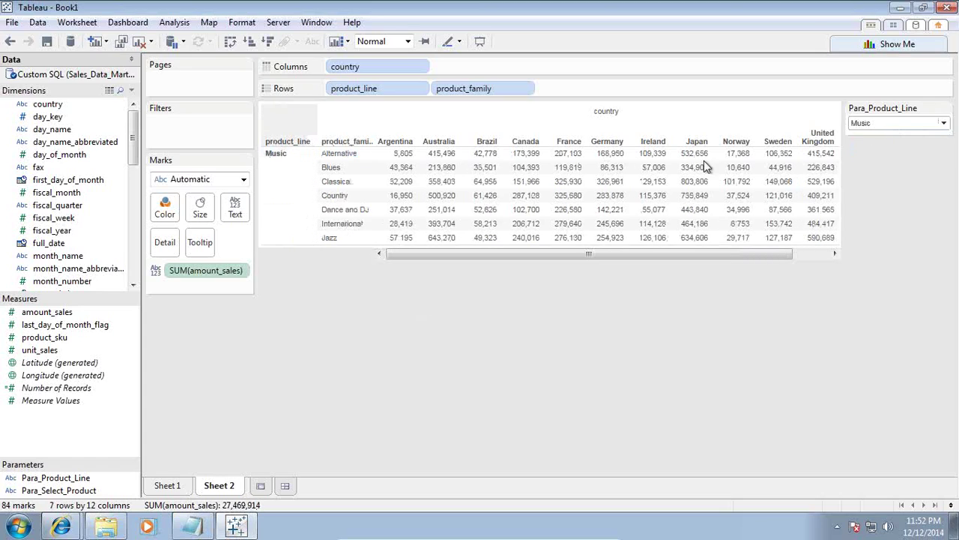
left_click(942, 123)
left_click(864, 159)
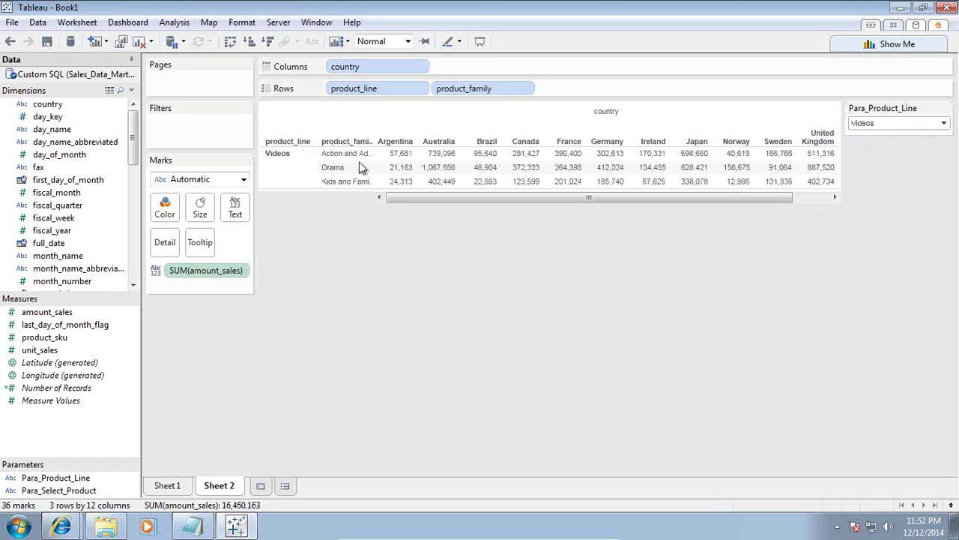
Step: Go from the data model slide to 'Any Question?' and draw a red line beneath it
mouse_move(503, 535)
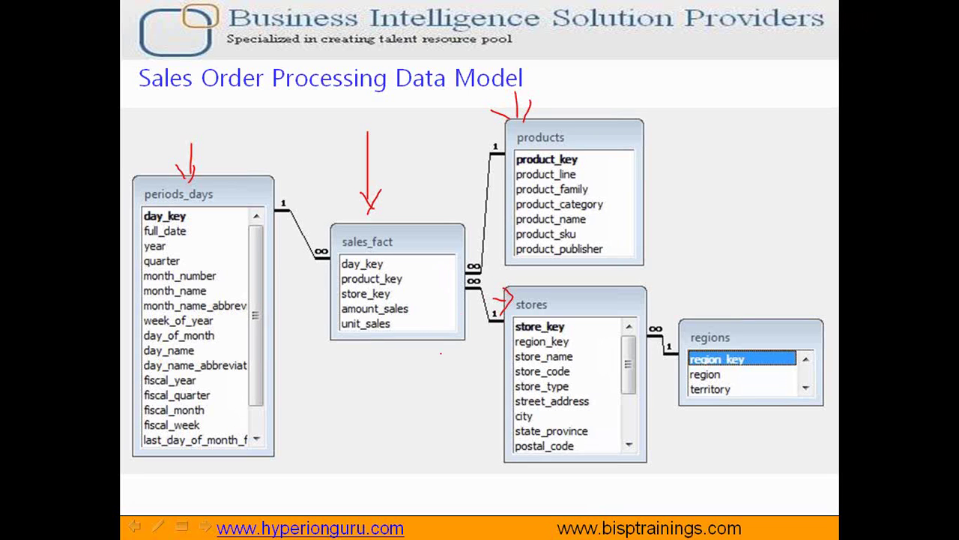
key("Right")
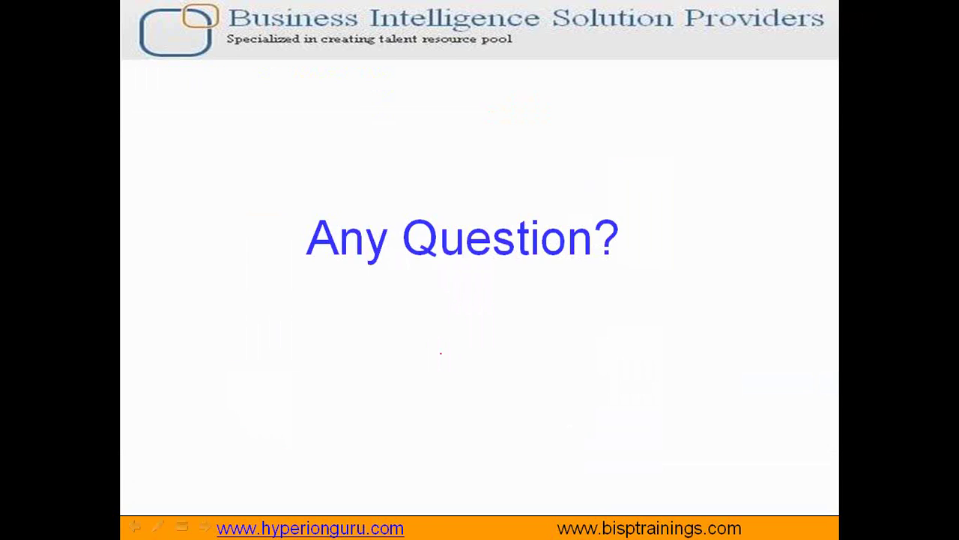
mouse_move(284, 242)
left_mouse_down()
mouse_move(288, 278)
mouse_move(344, 286)
mouse_move(654, 284)
left_mouse_up()
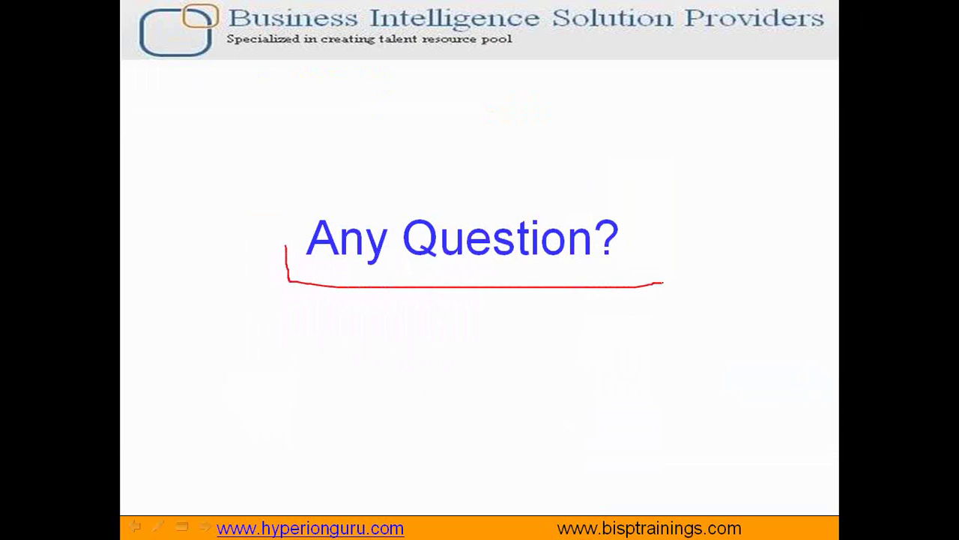